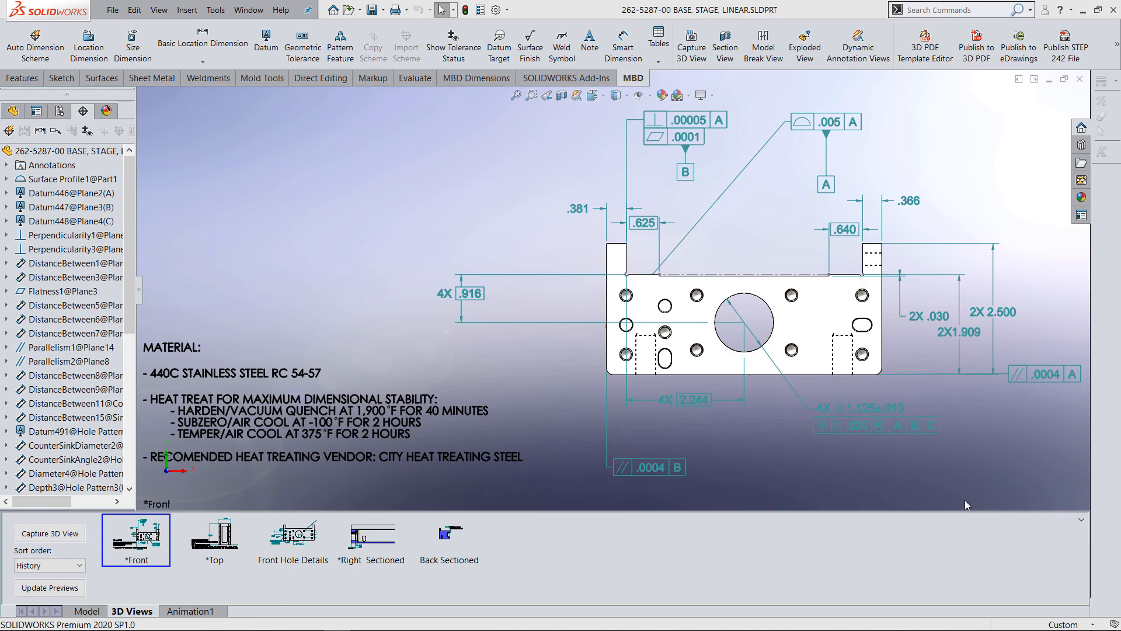
Examine the annotations in the saved *Front, *Right Sectioned and Front Hole Details 3D views, straight on and at an angle.
middle_drag(817, 396, 531, 463)
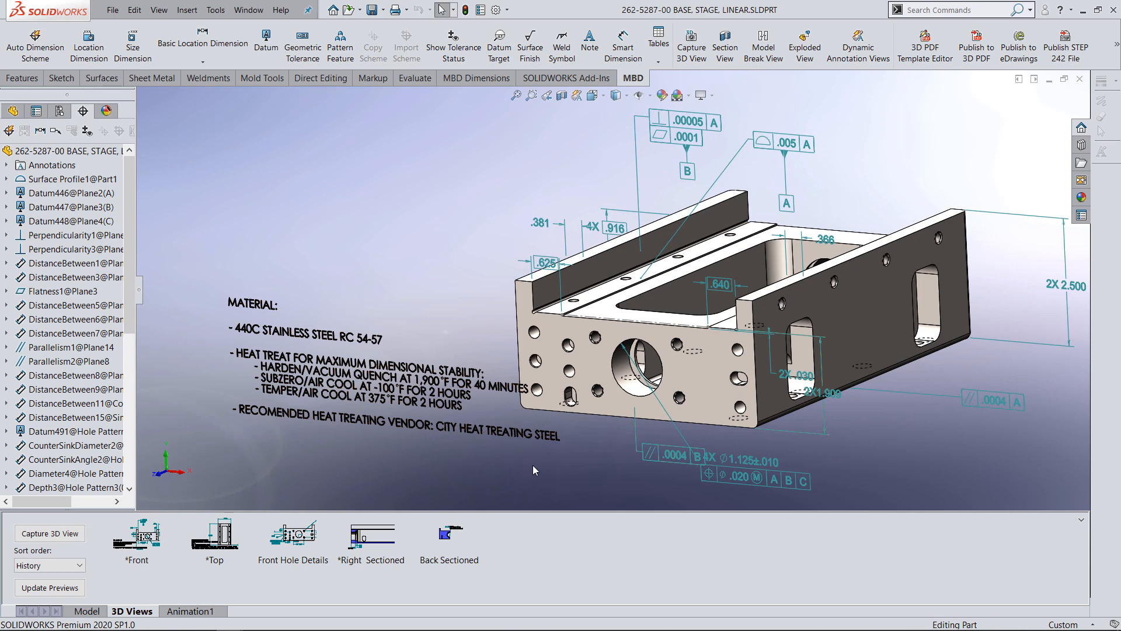
click(376, 534)
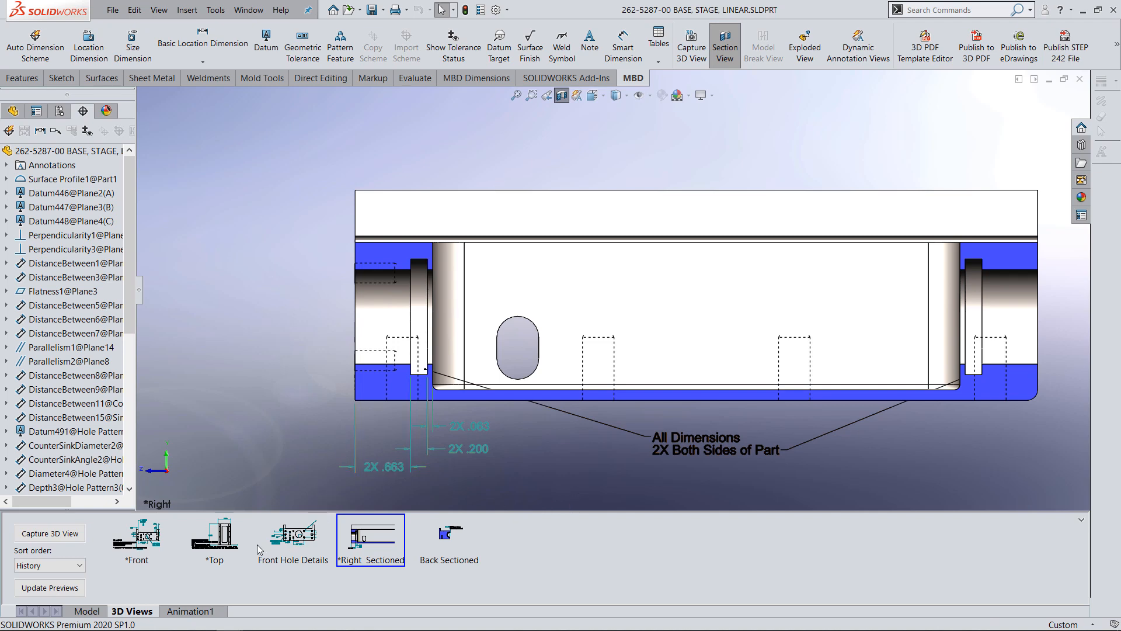
double_click(296, 540)
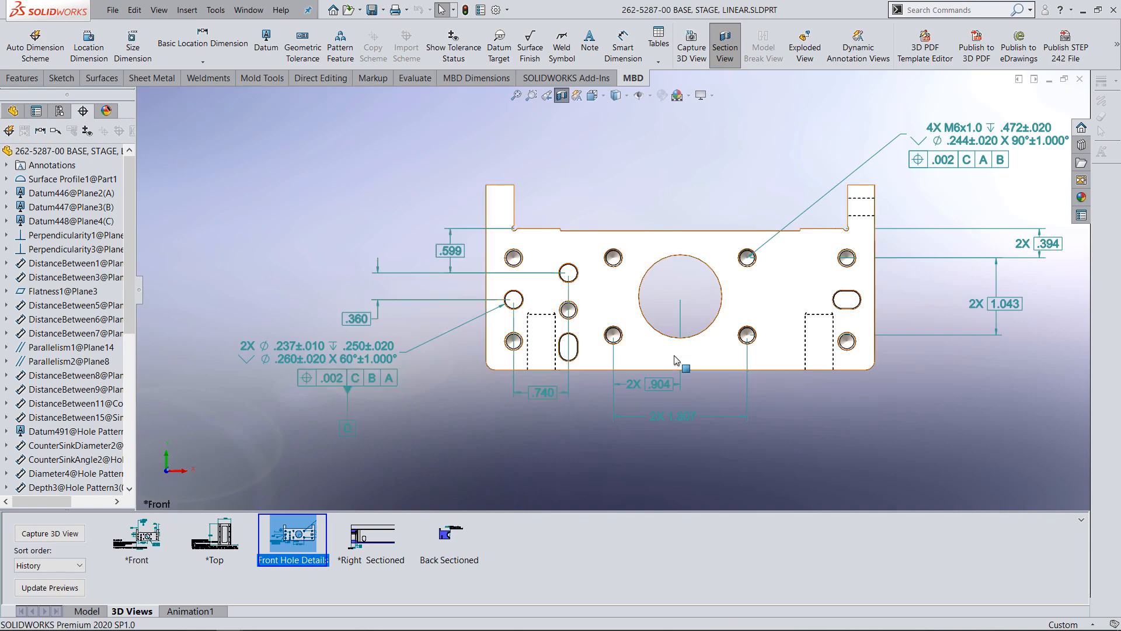
middle_drag(674, 355, 649, 399)
scroll(651, 403, down, 1)
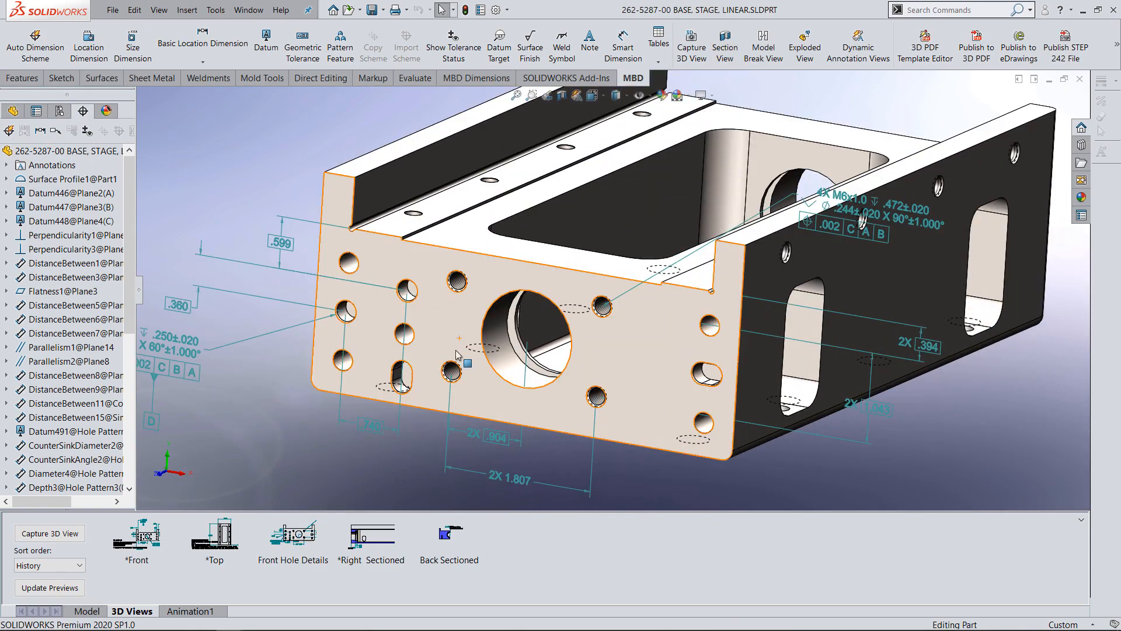
click(150, 536)
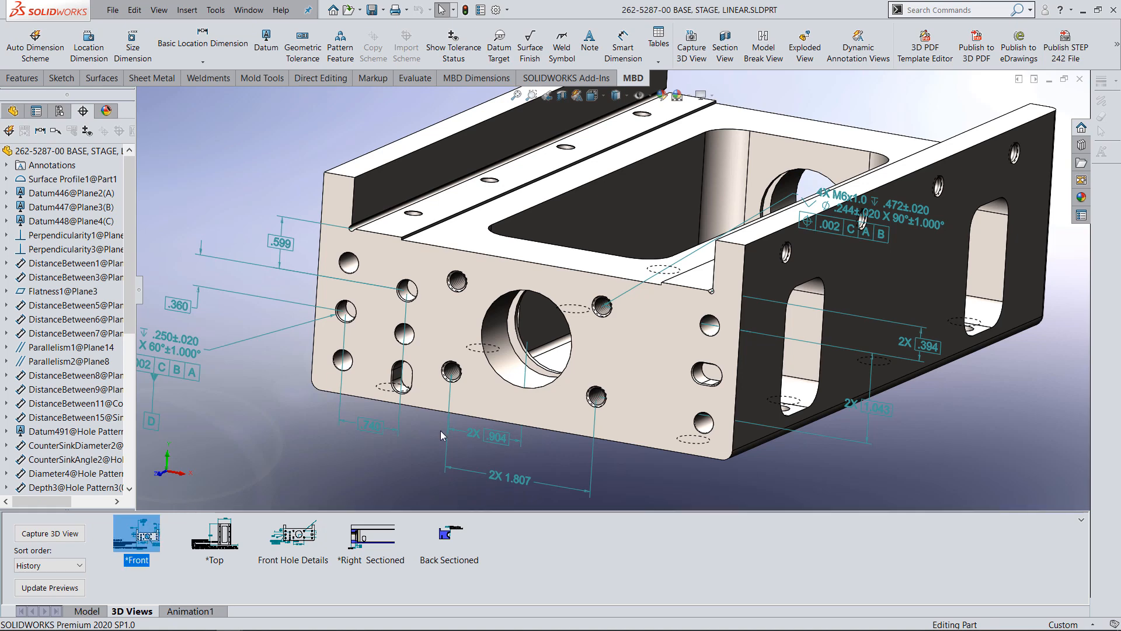
double_click(156, 540)
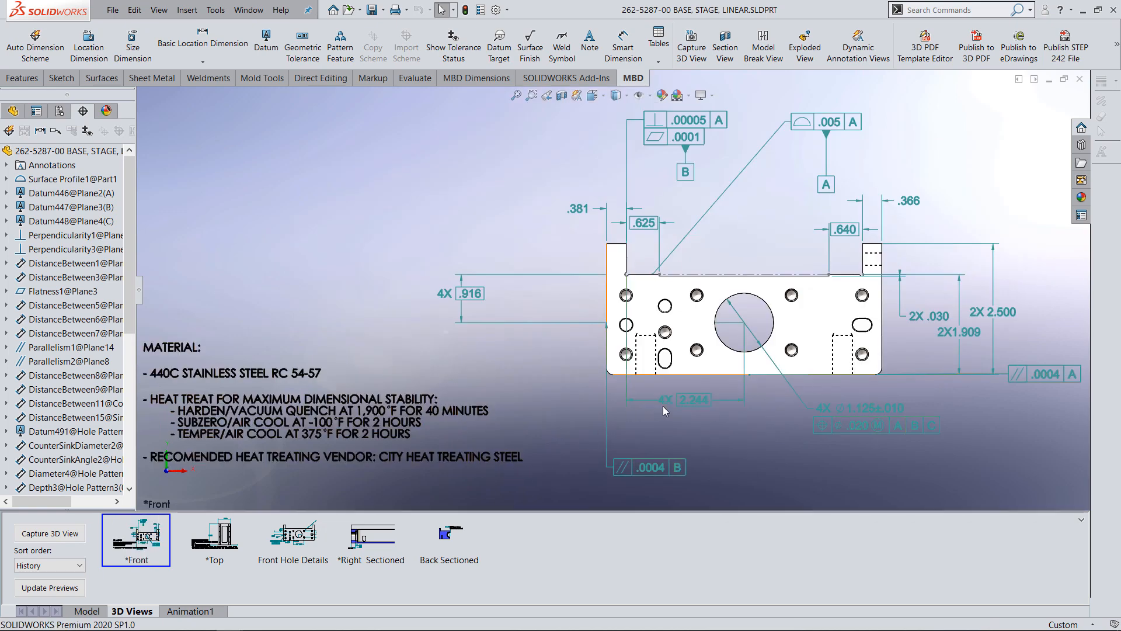
double_click(307, 540)
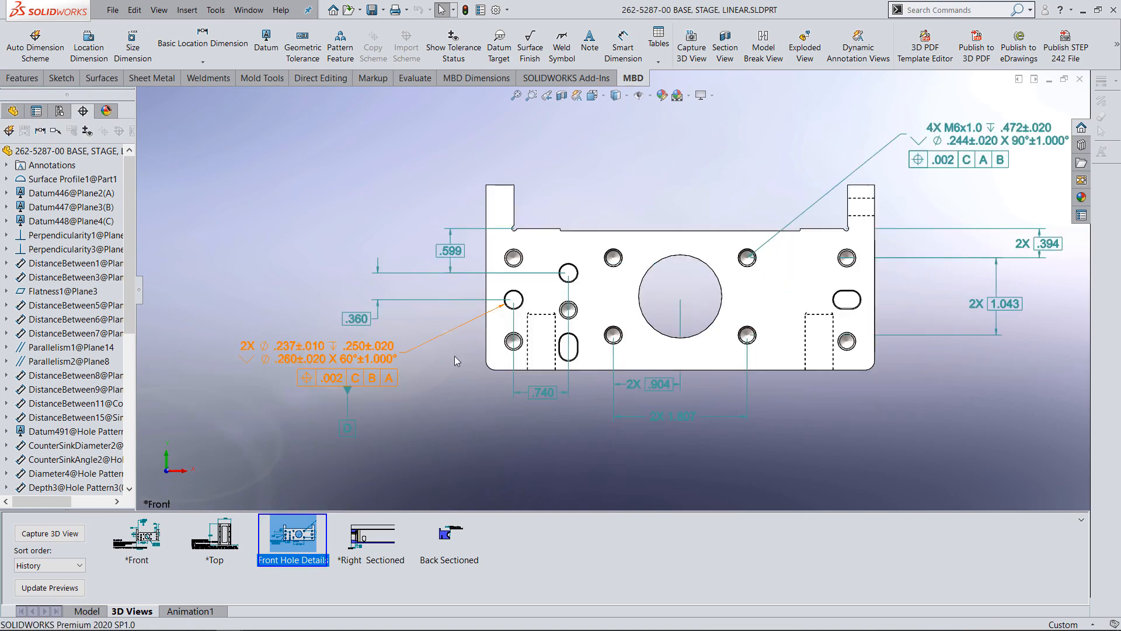
middle_drag(626, 336, 508, 431)
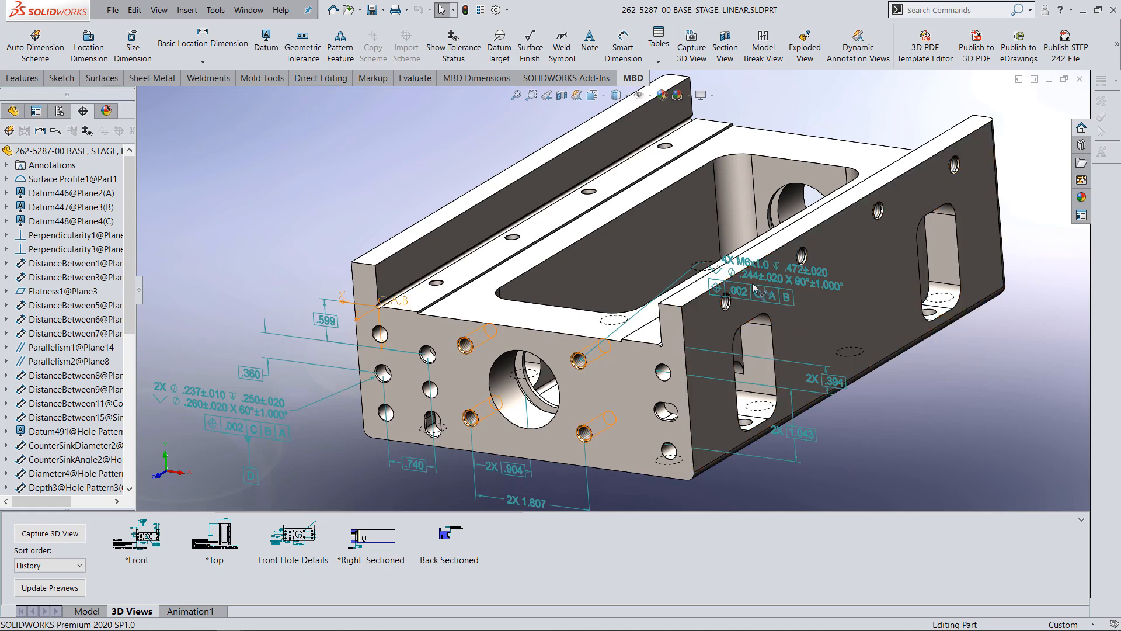
Check which holes the 4X M6x1.0 callout refers to, and clear the selection.
click(739, 268)
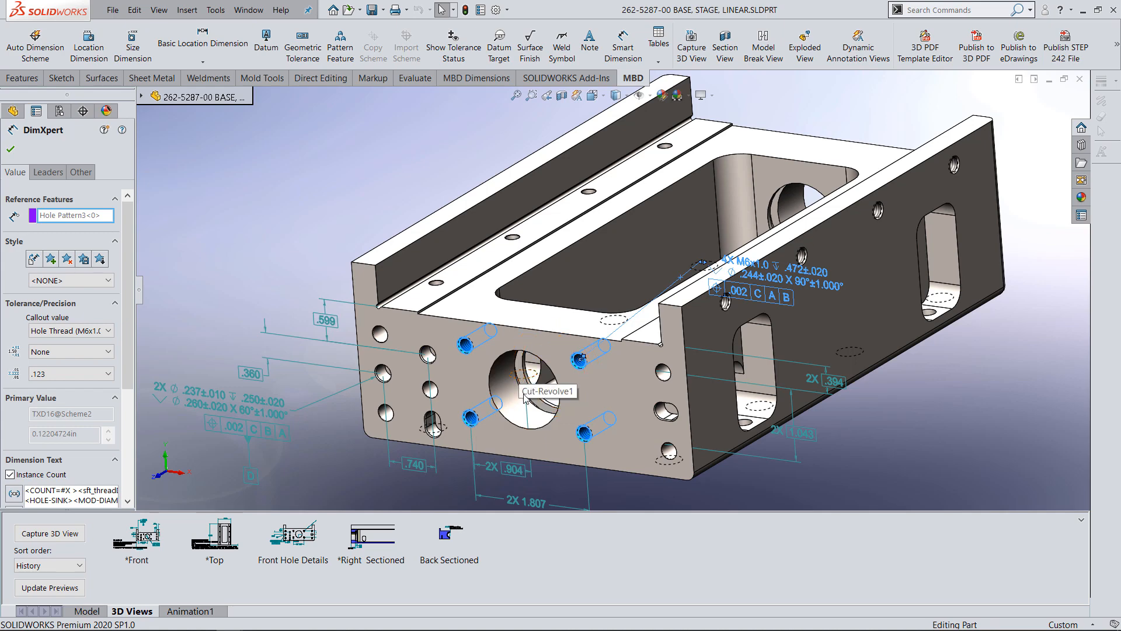
click(412, 170)
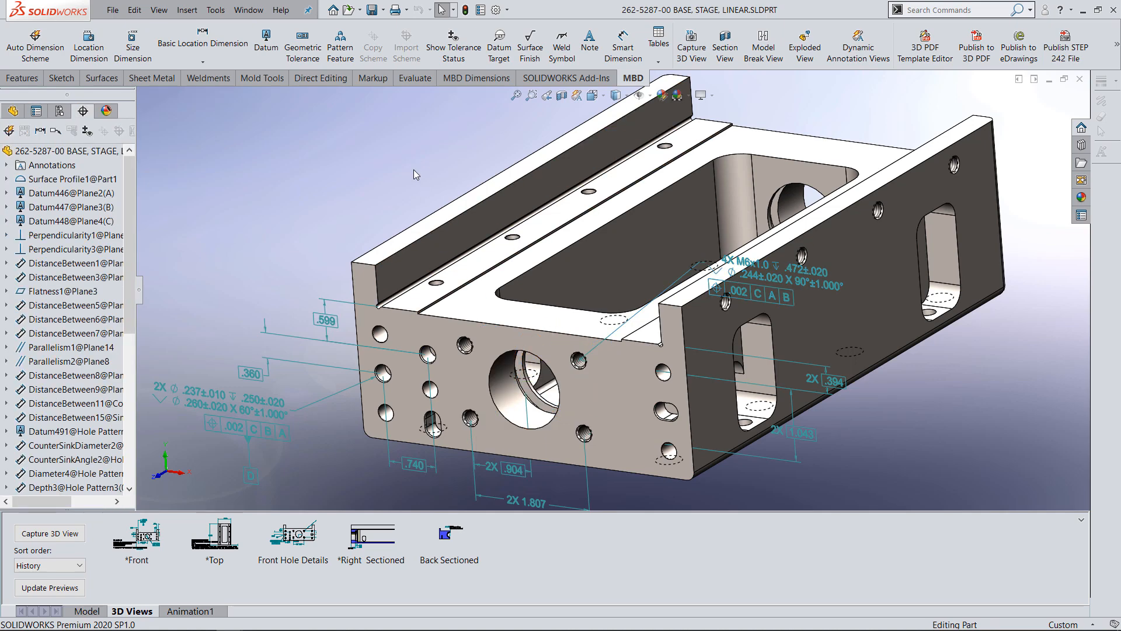
mouse_move(479, 383)
middle_down()
mouse_move(472, 360)
mouse_move(488, 376)
middle_up()
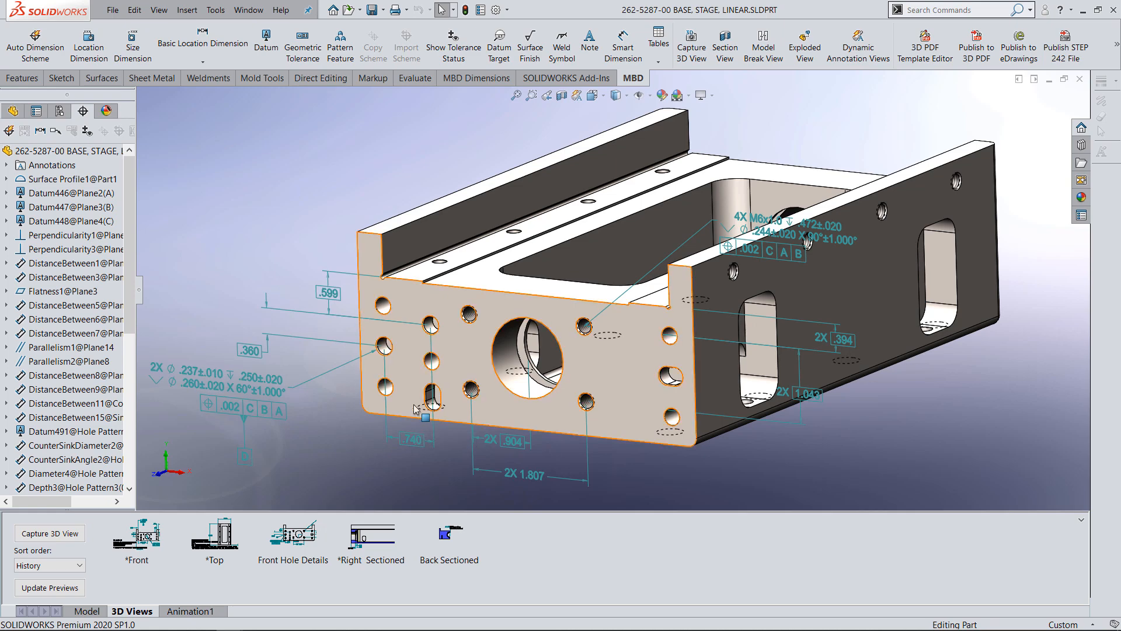
Expand the part's annotations, activate the *Right annotation view and reorient the model to it.
click(7, 164)
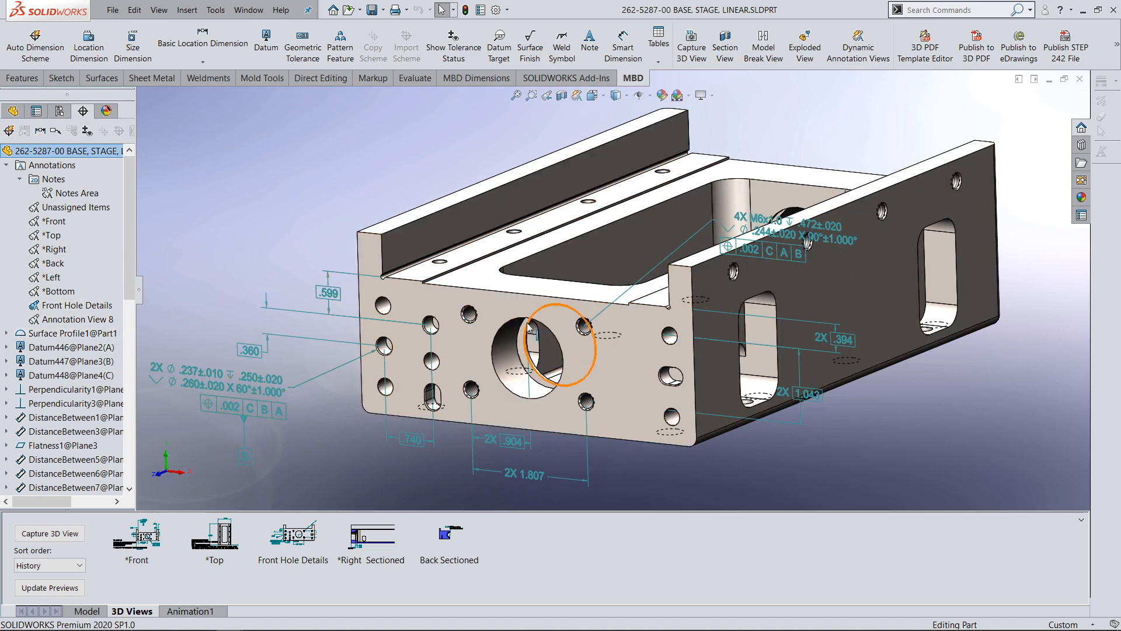
right_click(53, 252)
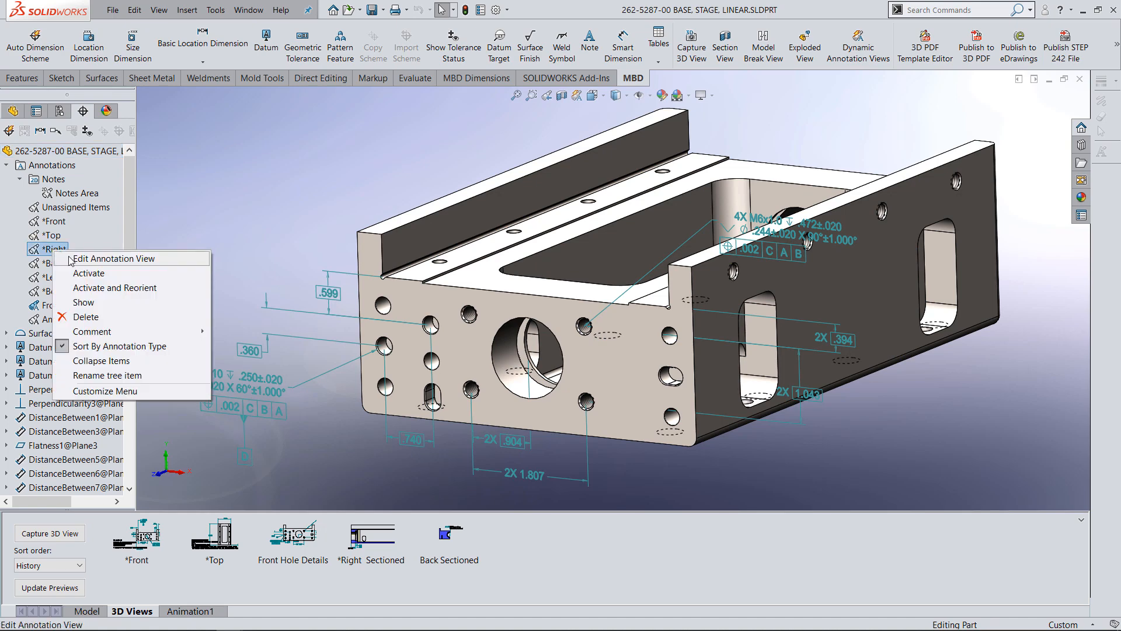
click(111, 289)
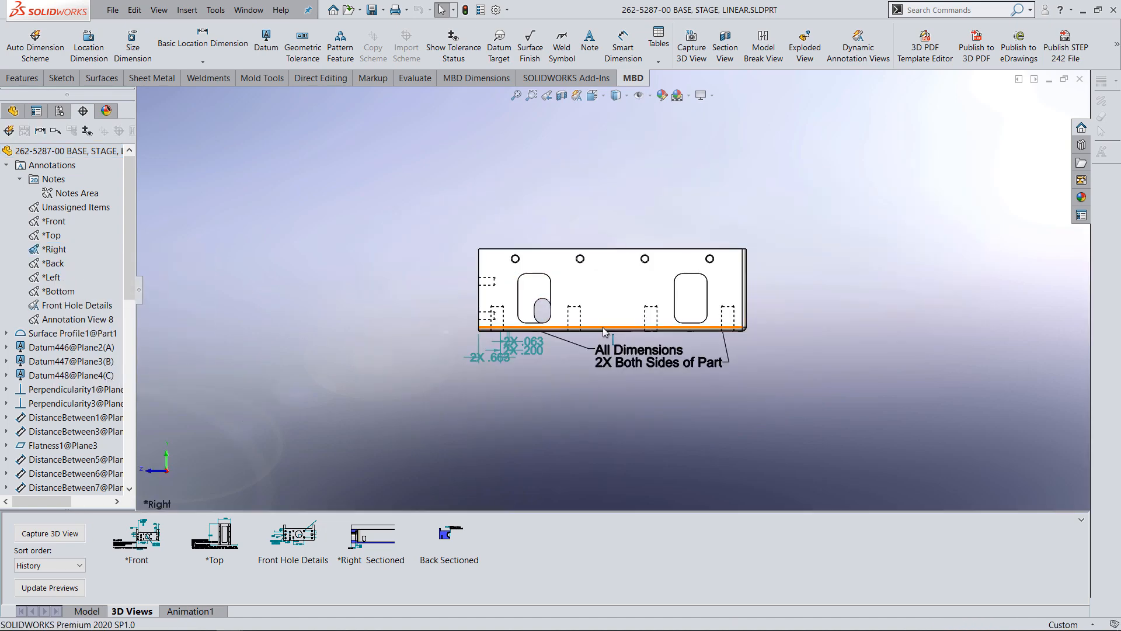
scroll(602, 327, down, 3)
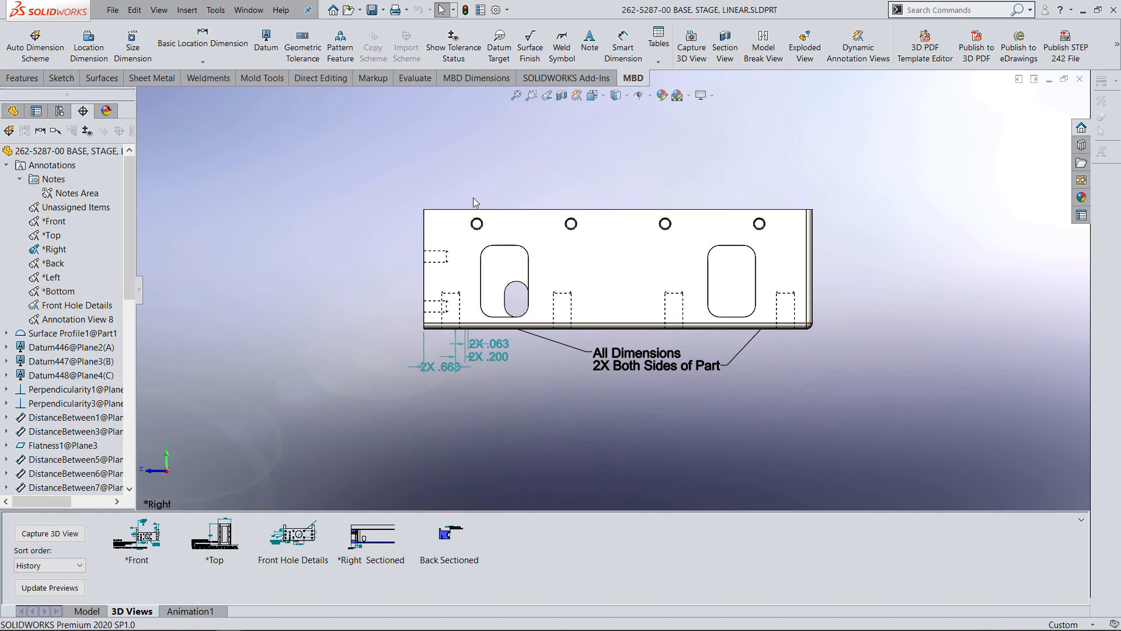
Create a planar section view of the part through the Side plane with no offset.
click(577, 96)
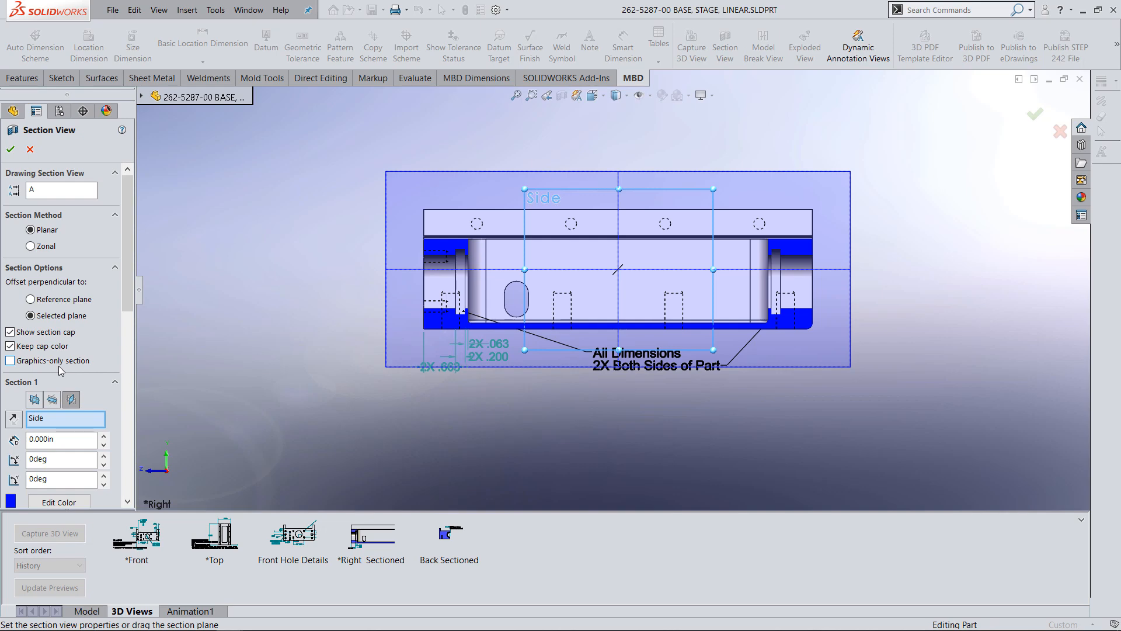
click(10, 150)
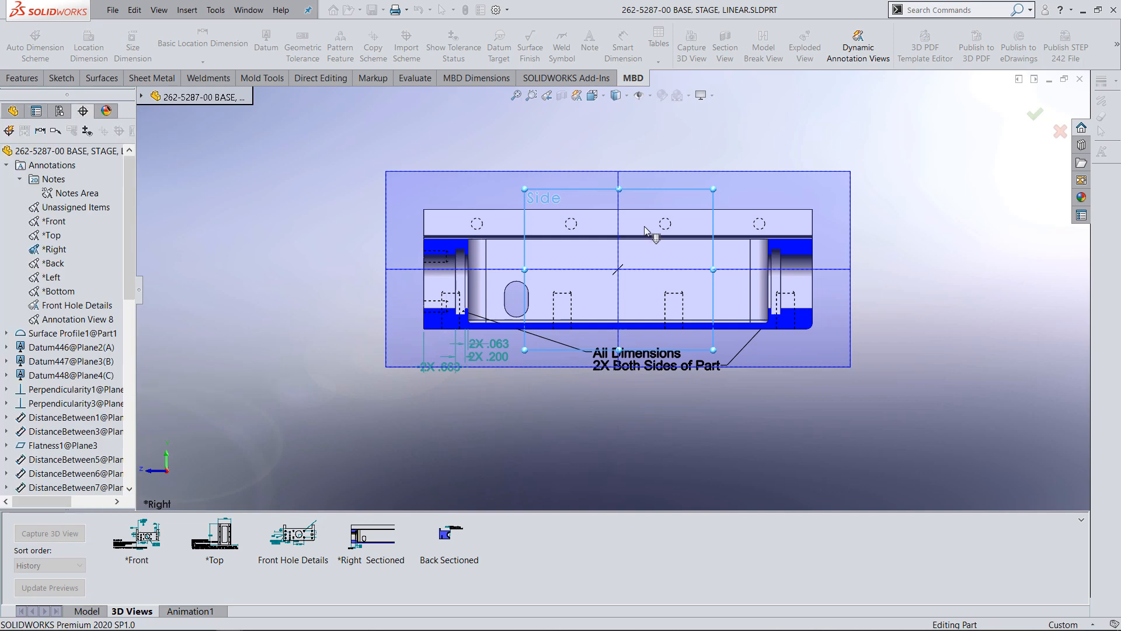
scroll(732, 283, down, 1)
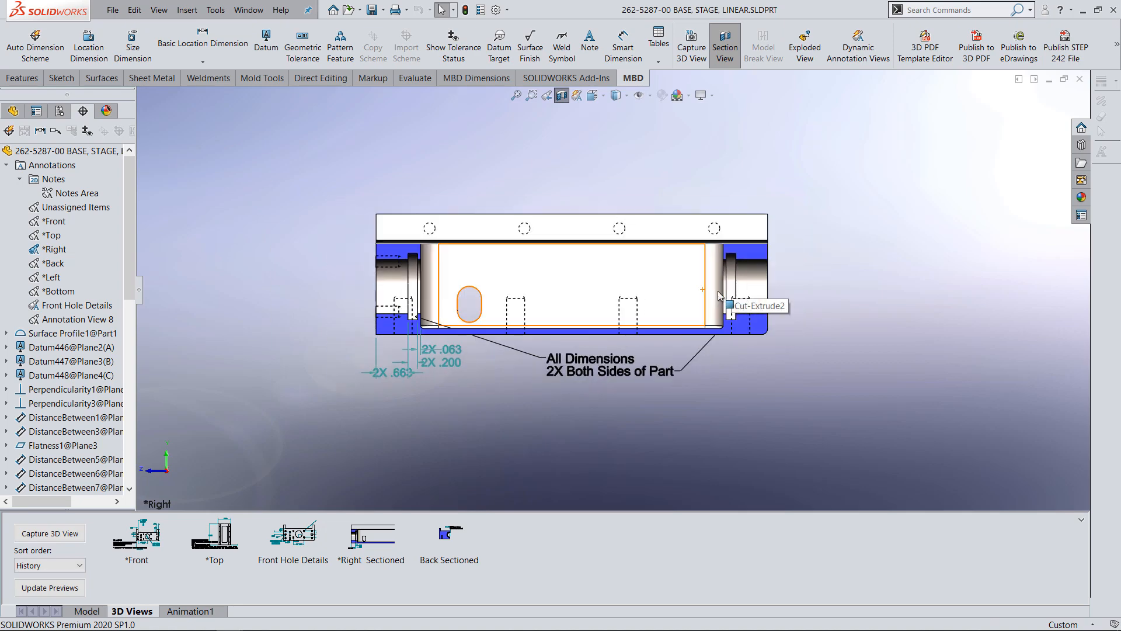
scroll(697, 307, down, 2)
scroll(687, 316, up, 2)
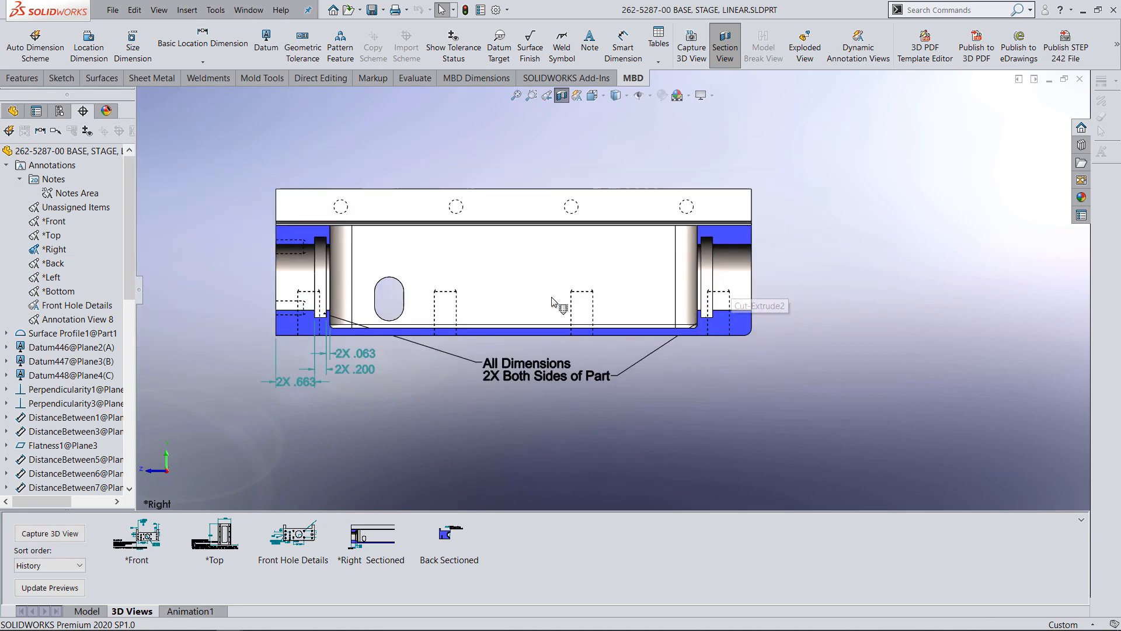
Add a location dimension between the two side faces of the bore's internal groove, with its tolerance set to None.
click(89, 50)
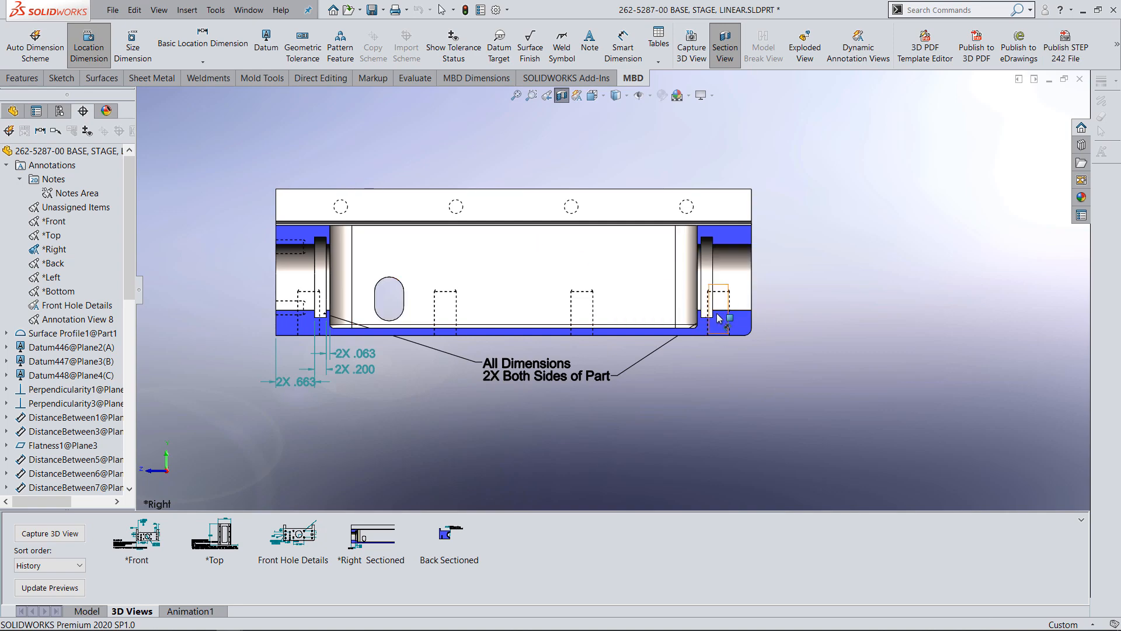
middle_drag(724, 318, 729, 358)
scroll(672, 307, down, 5)
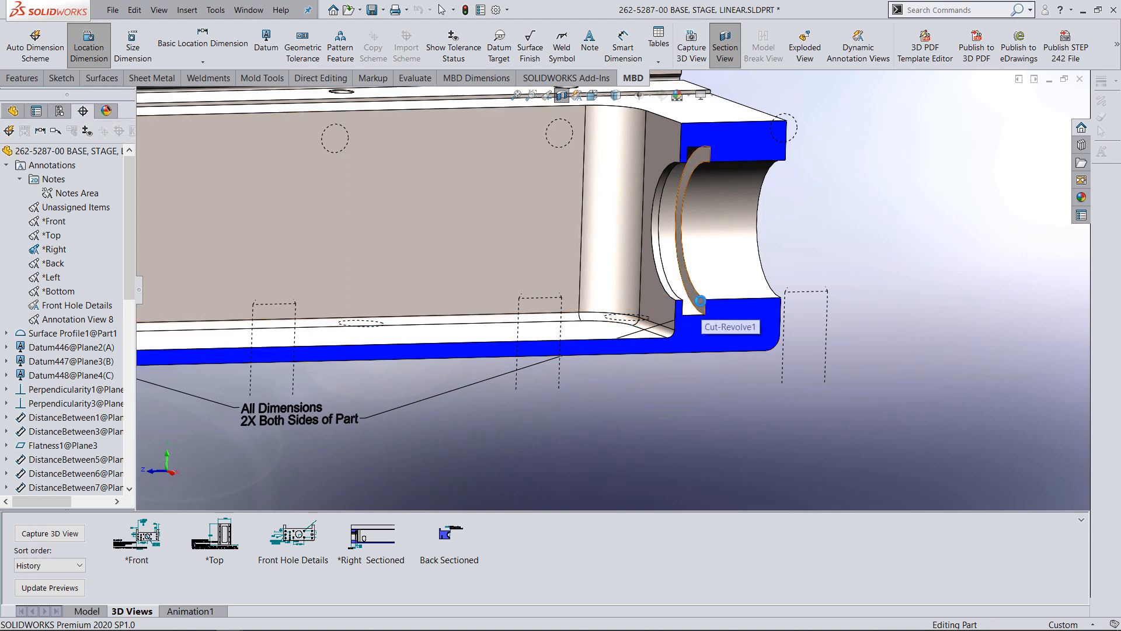
click(700, 301)
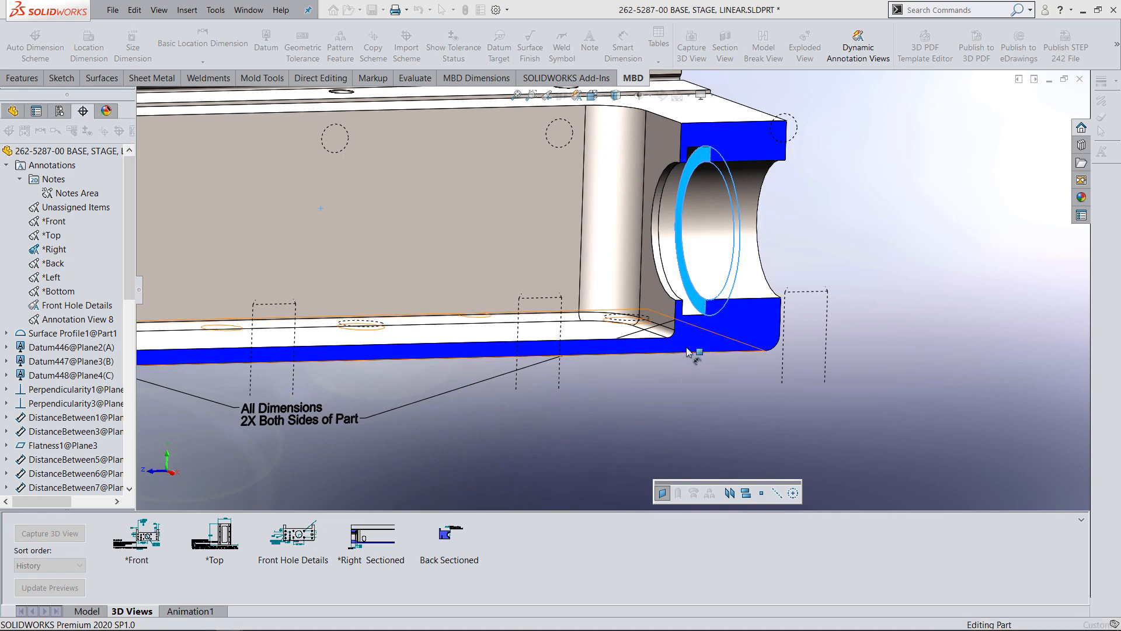
middle_drag(687, 352, 649, 350)
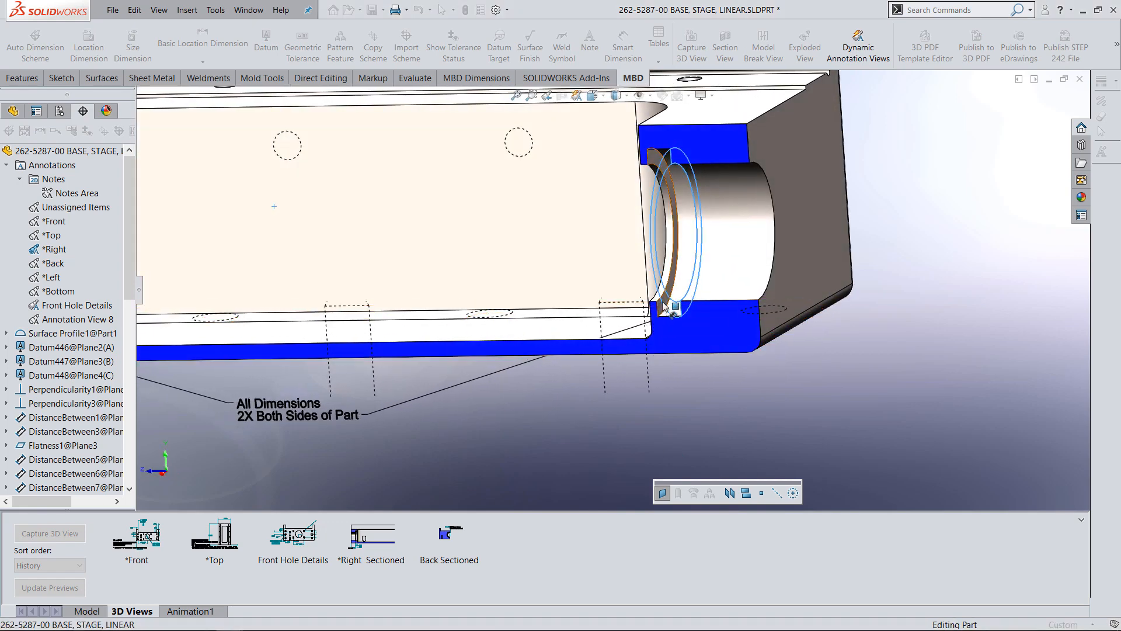
click(664, 308)
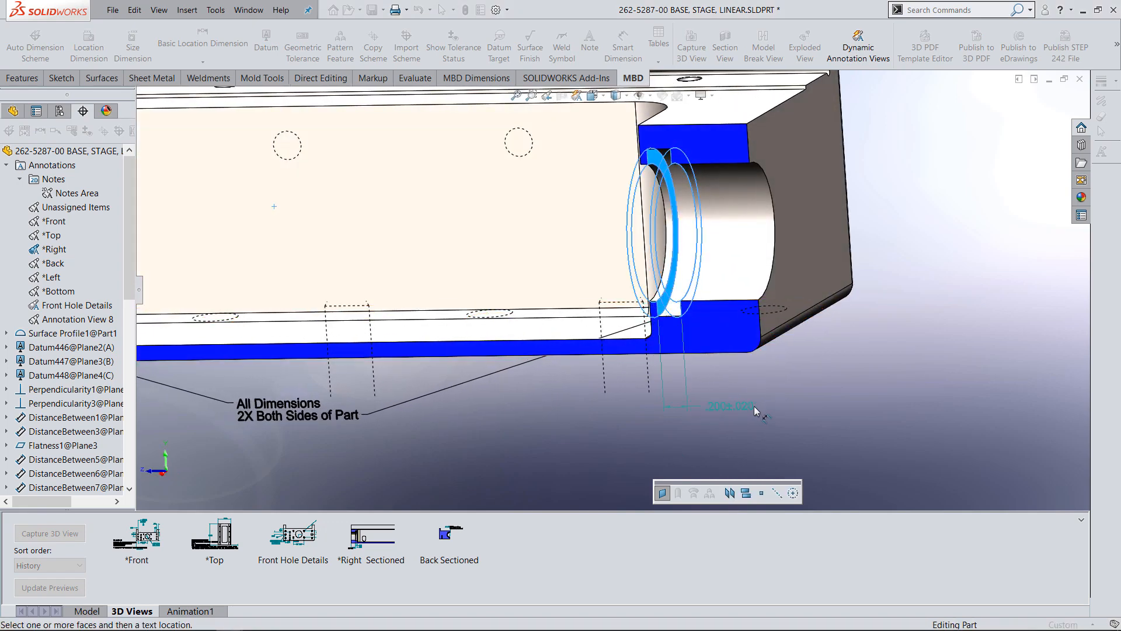
click(737, 403)
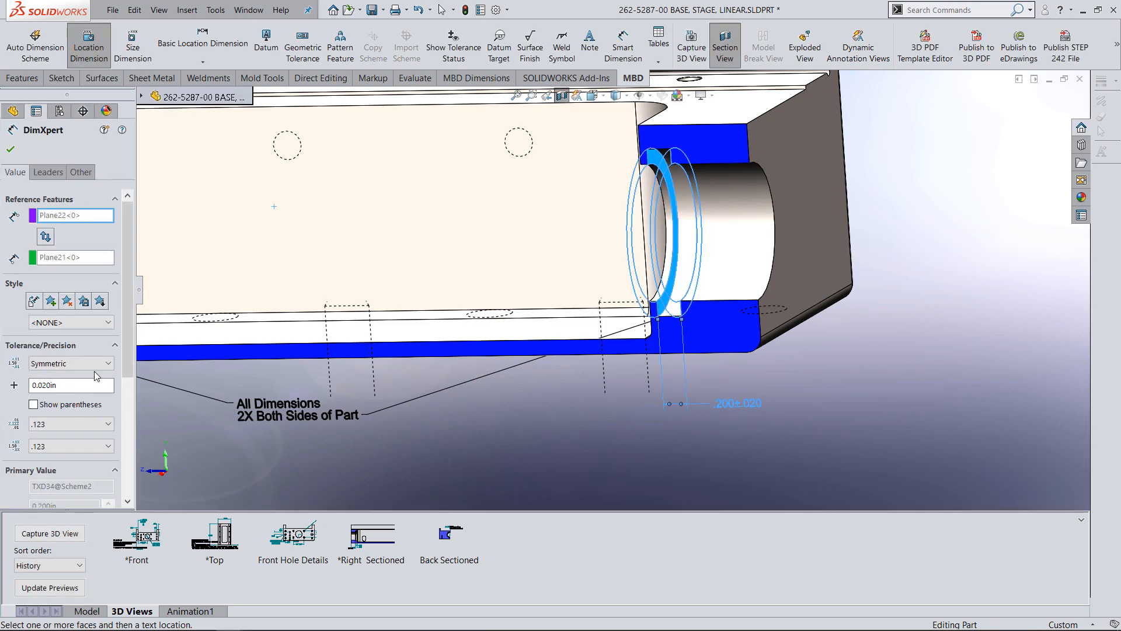
click(63, 363)
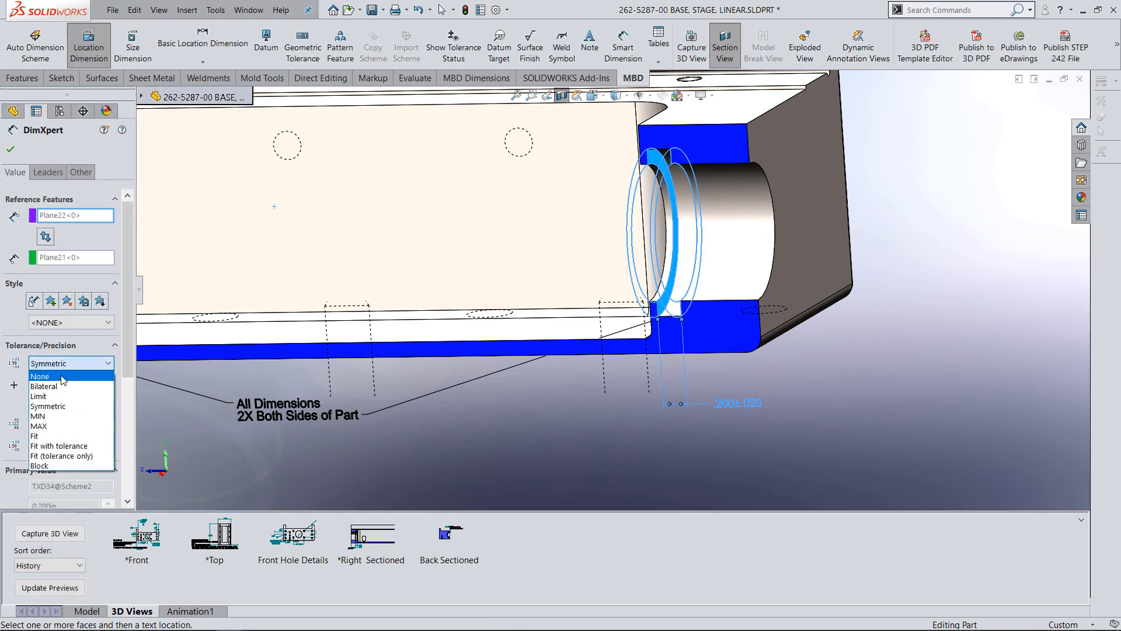
click(39, 376)
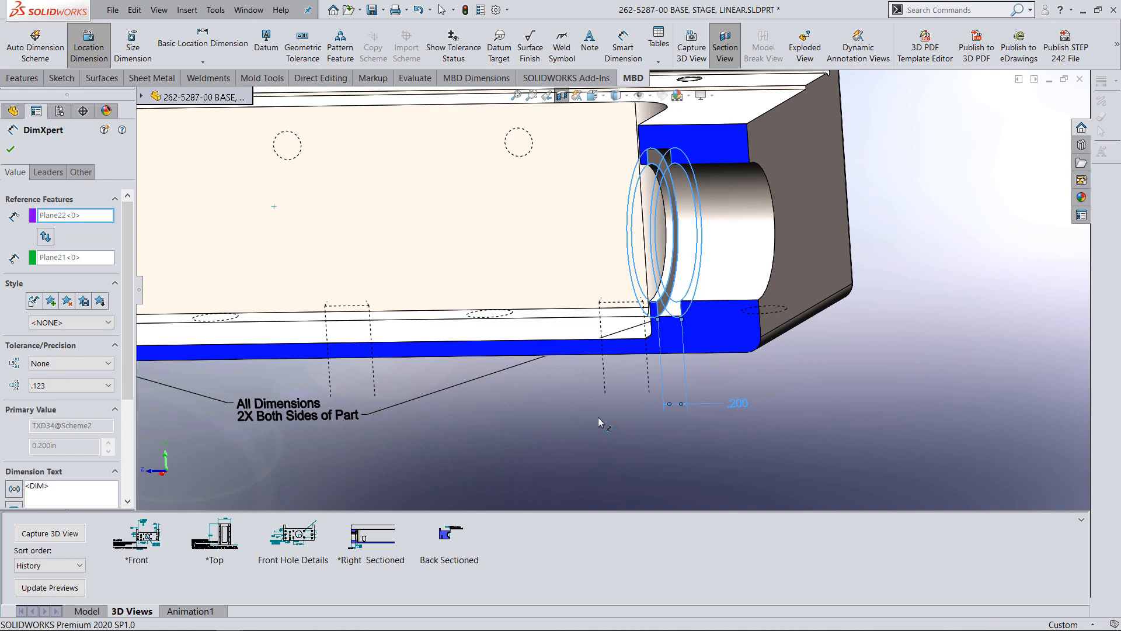
Add a location dimension between the groove's inner side face and the adjacent pocket wall.
middle_drag(686, 368, 652, 315)
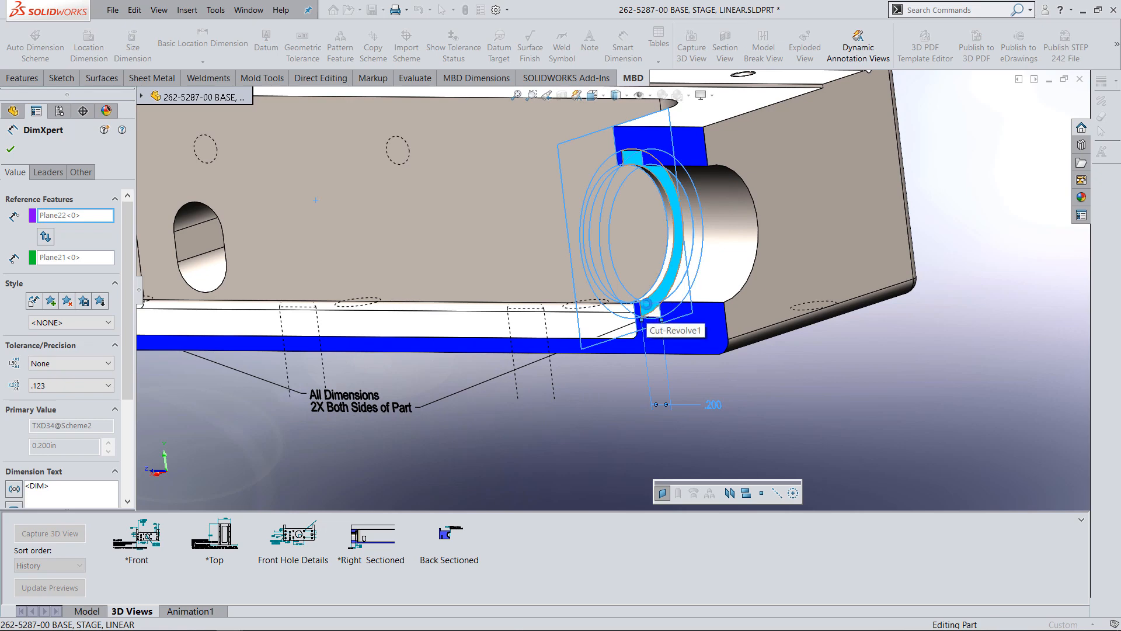
click(648, 315)
drag(605, 387, 606, 381)
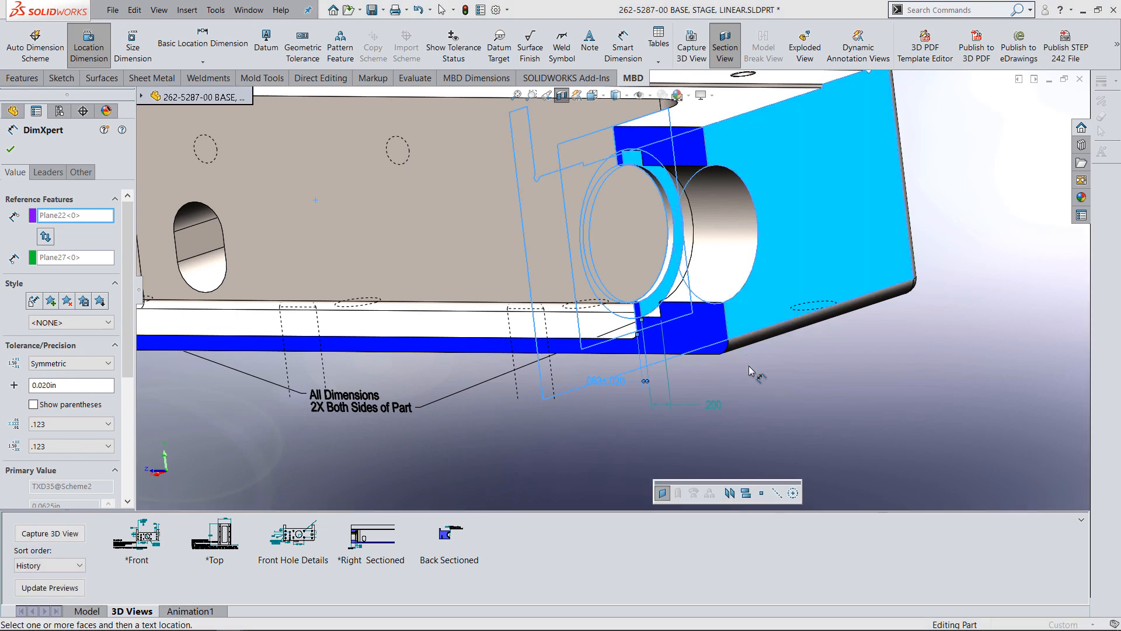
Add a location dimension from the groove's outer side face to the part's end face, with its tolerance set to None.
middle_drag(757, 374, 840, 356)
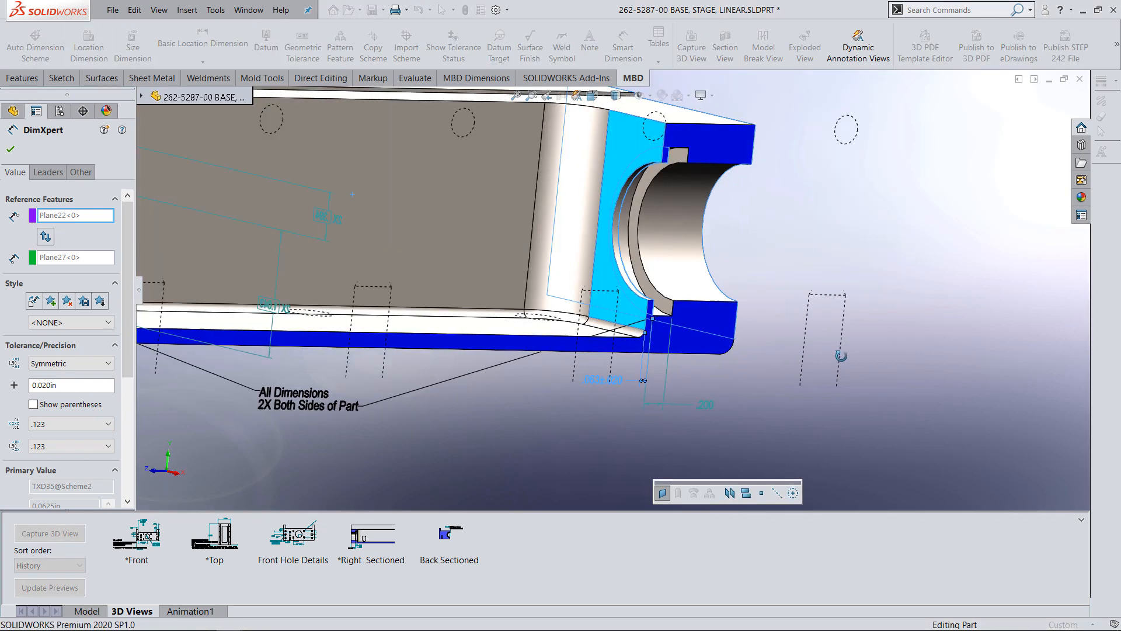
click(667, 309)
click(703, 383)
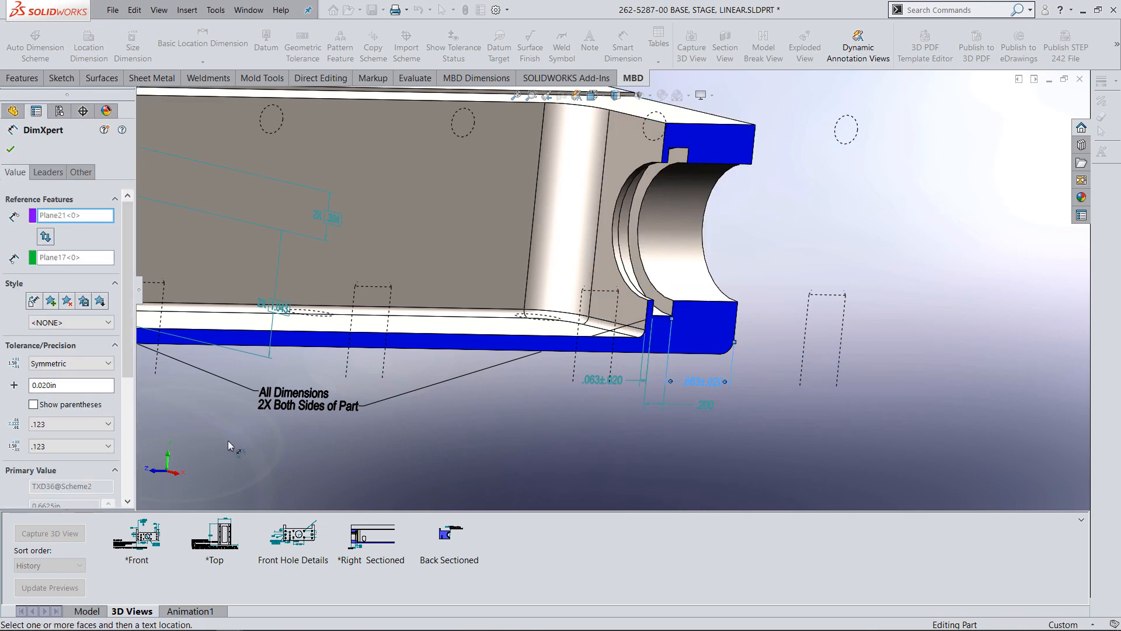
click(65, 364)
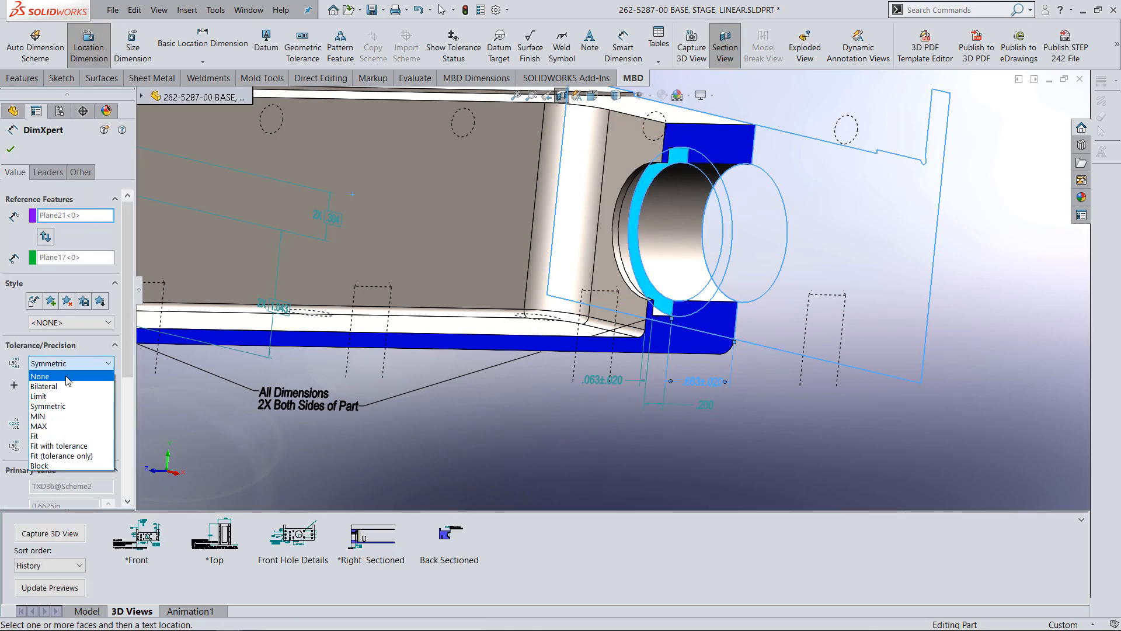
click(69, 376)
Prefix the groove-to-end-face dimension with 2X and exit the location dimension command.
scroll(129, 343, down, 2)
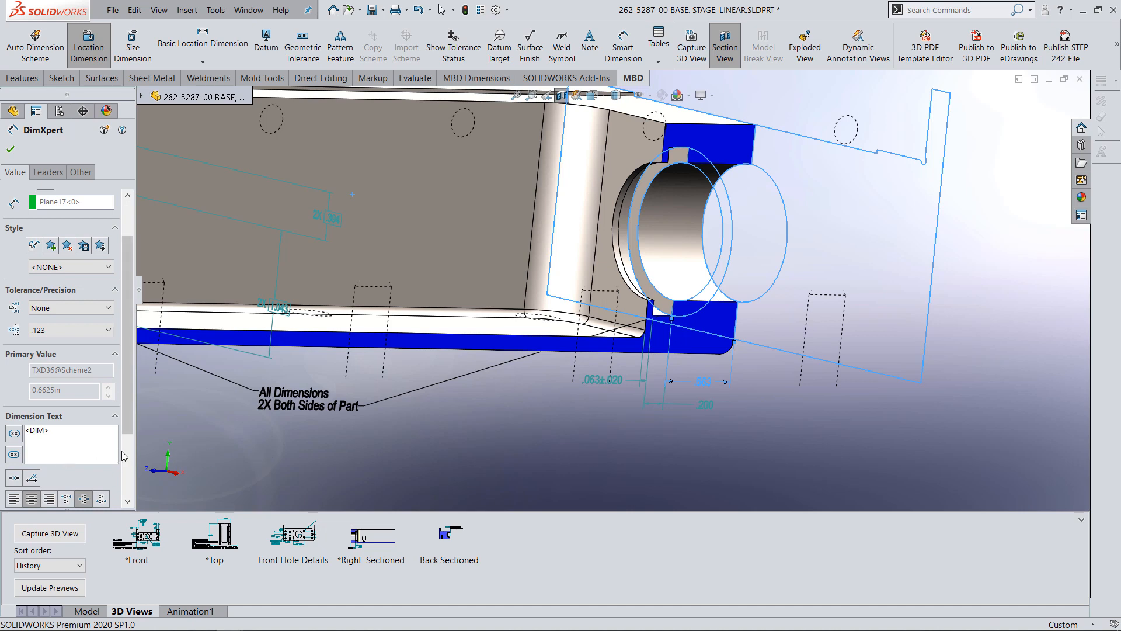
text(2X)
click(419, 413)
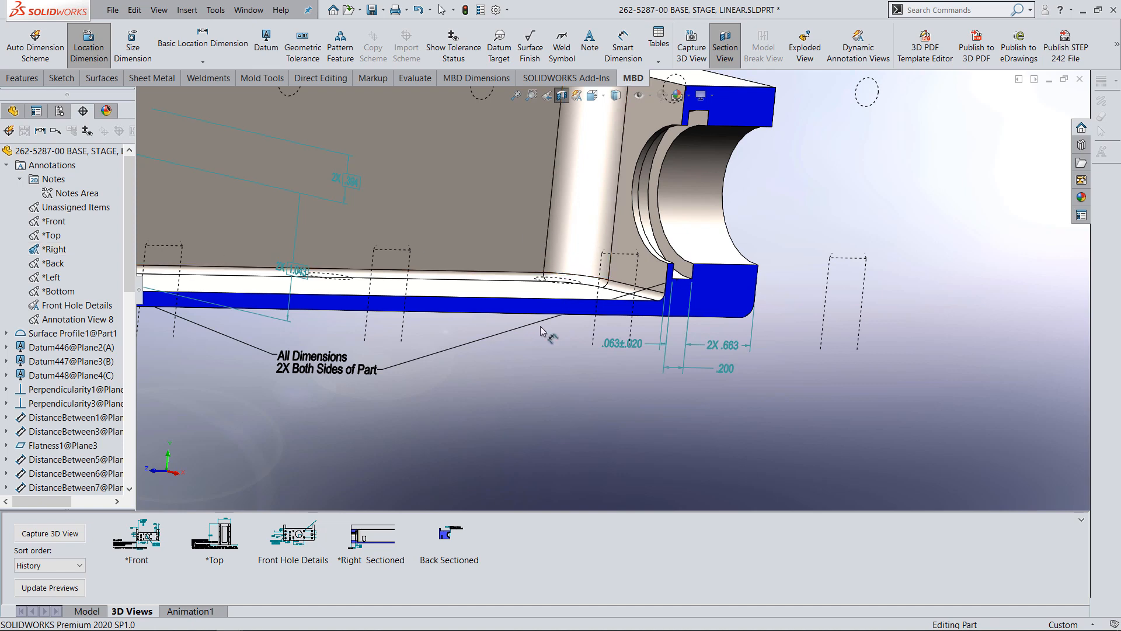
key(Escape)
Orient the part to the *Right annotation view and apply a planar section along the Side plane.
right_click(40, 250)
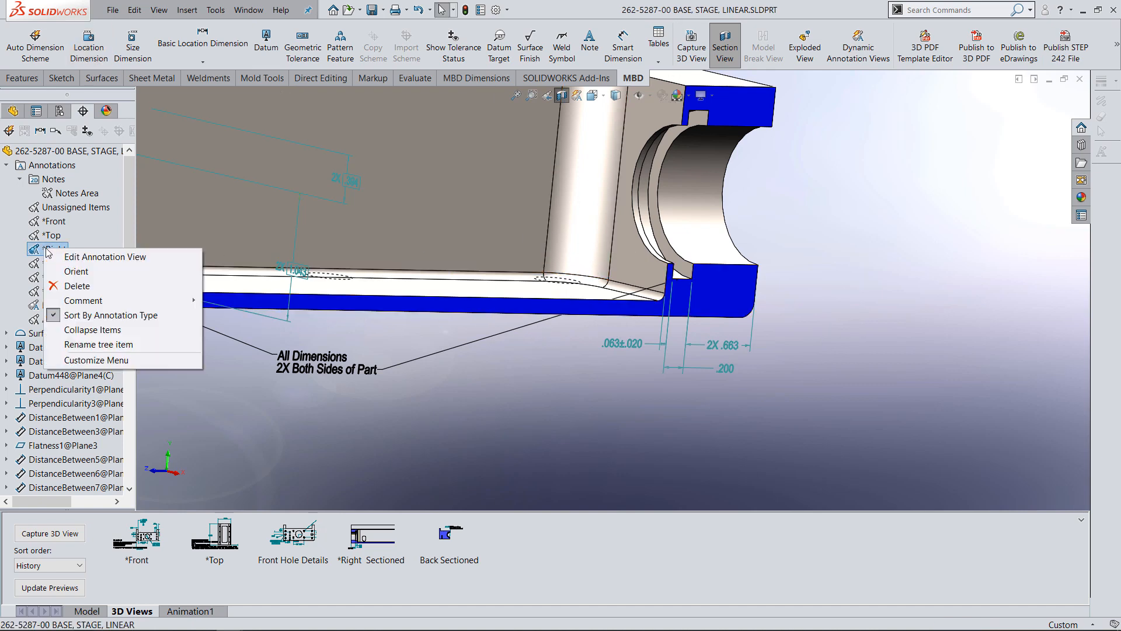
click(77, 270)
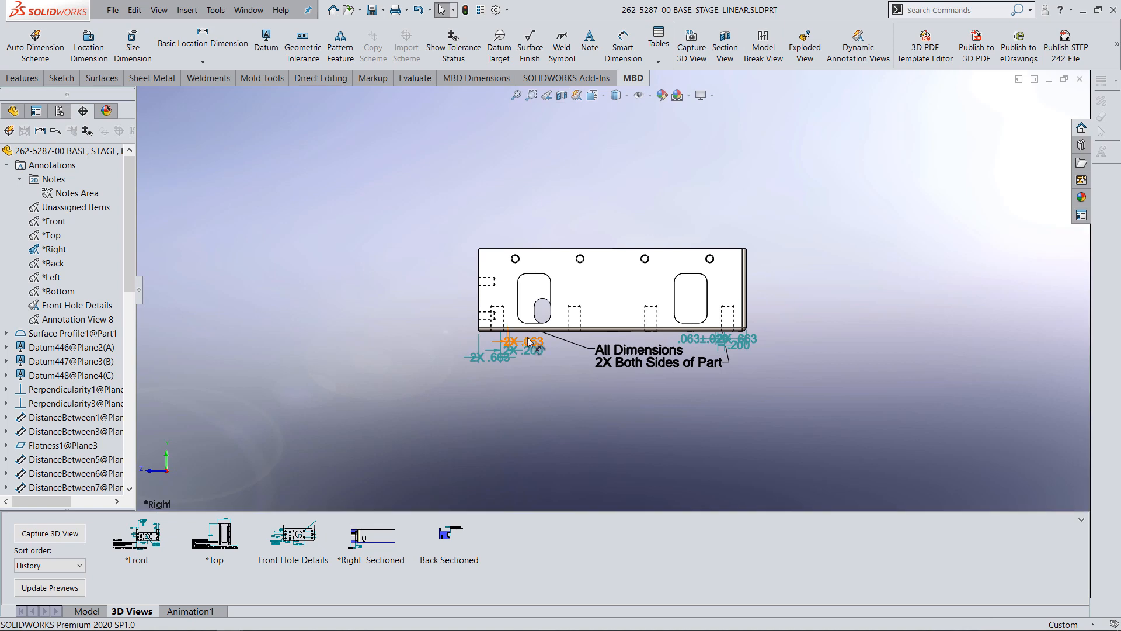
scroll(628, 328, down, 3)
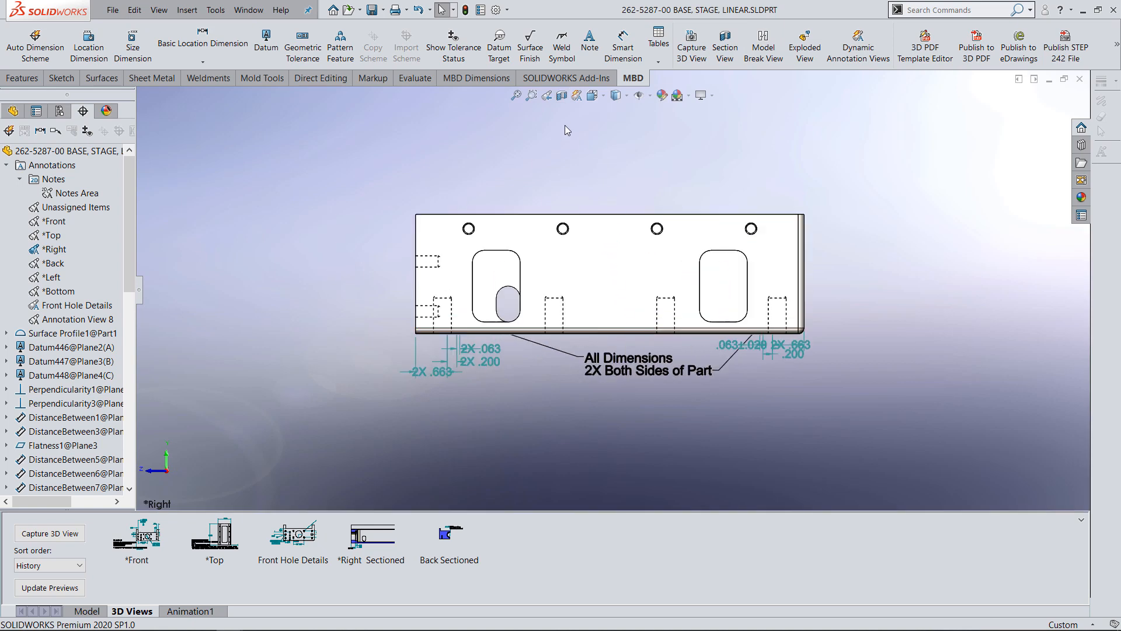
click(562, 96)
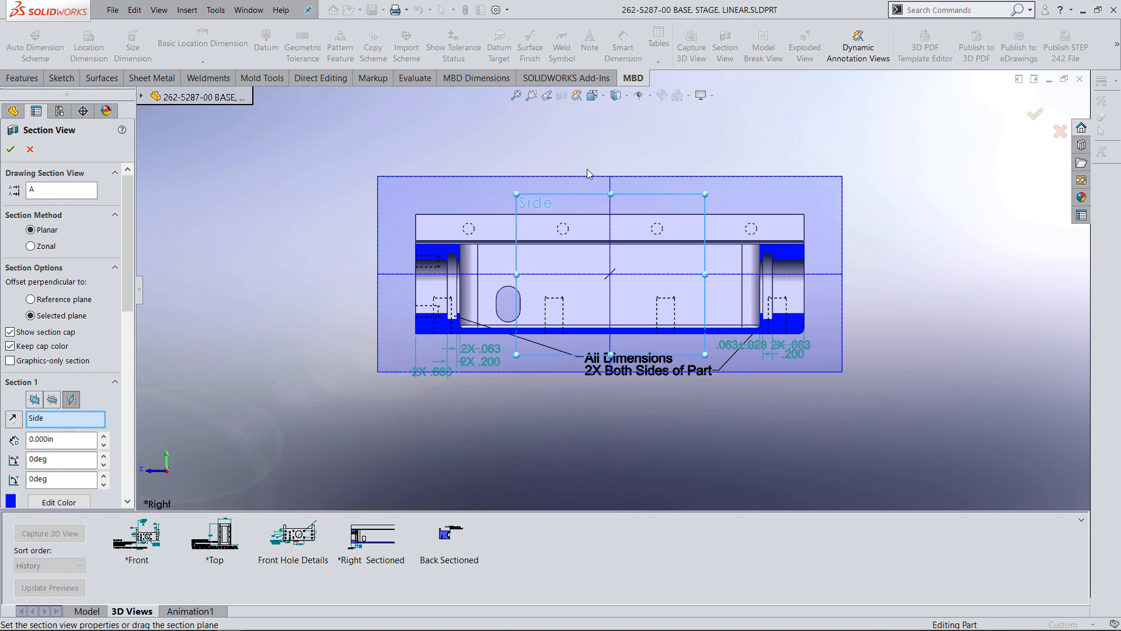
scroll(657, 412, down, 3)
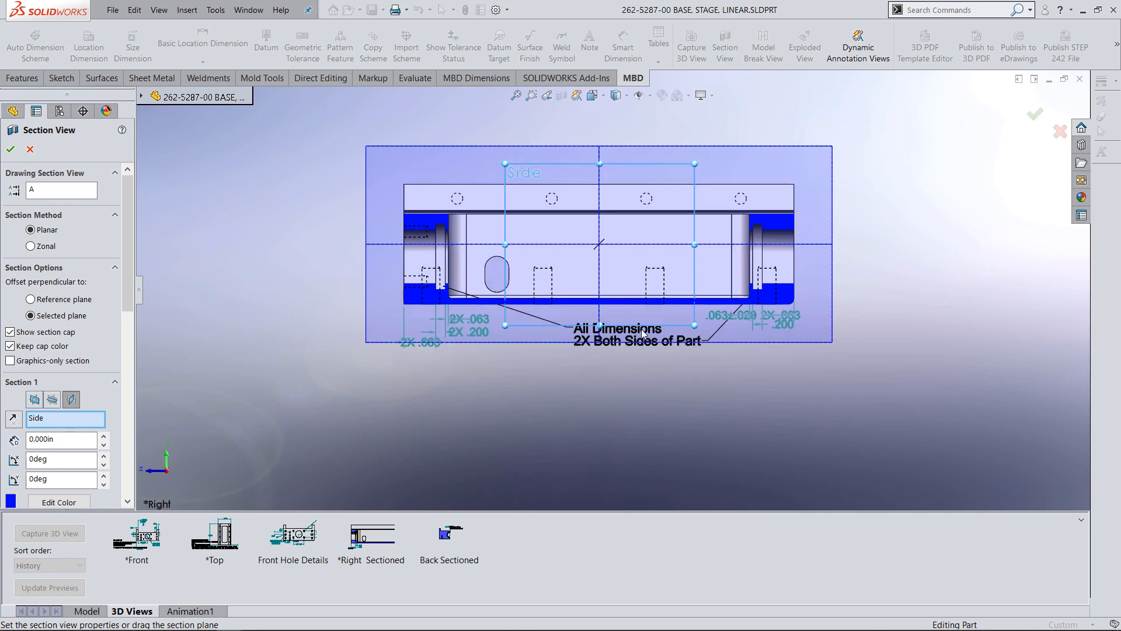
click(10, 149)
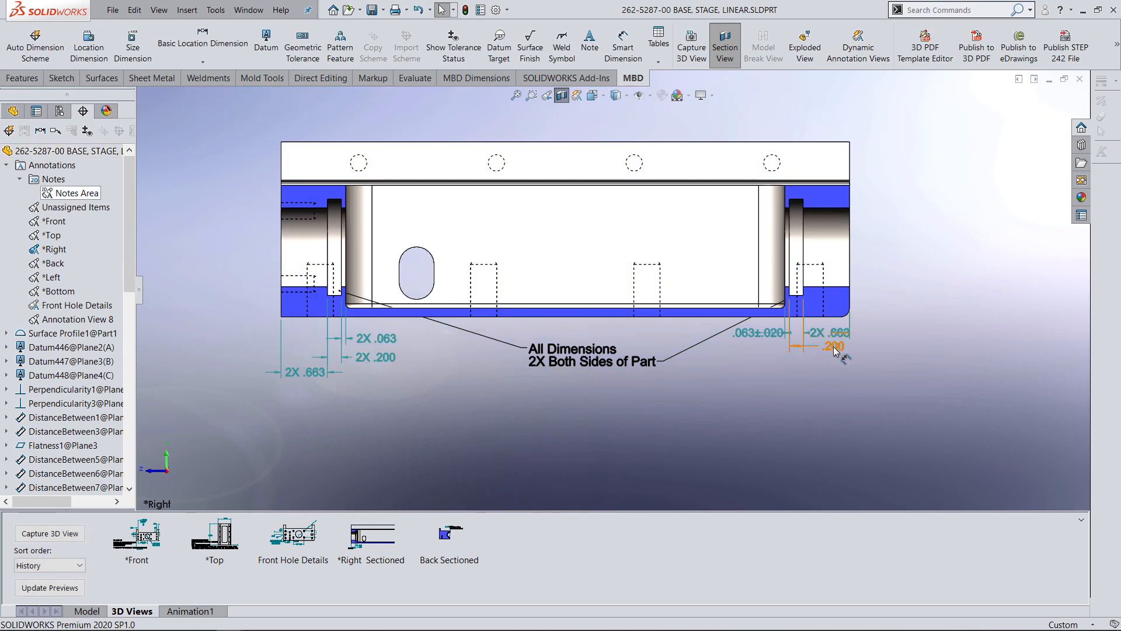
Space out the back-end groove's three location dimensions below the part, placing the groove-to-end-face text beyond the part's end.
drag(820, 341, 832, 378)
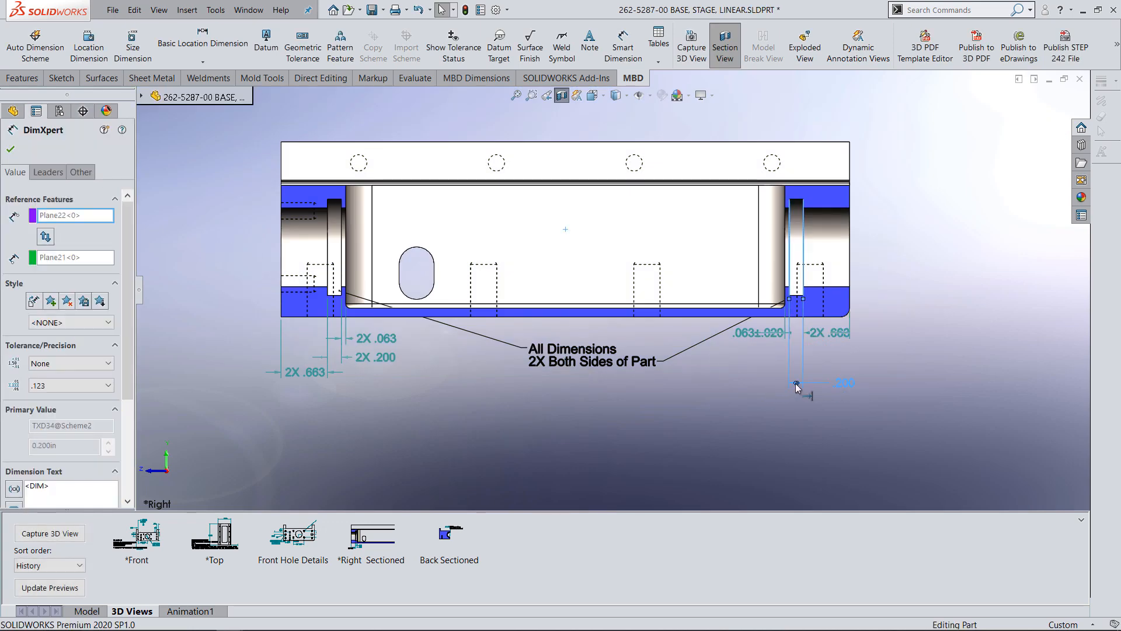
drag(832, 342, 902, 351)
click(897, 349)
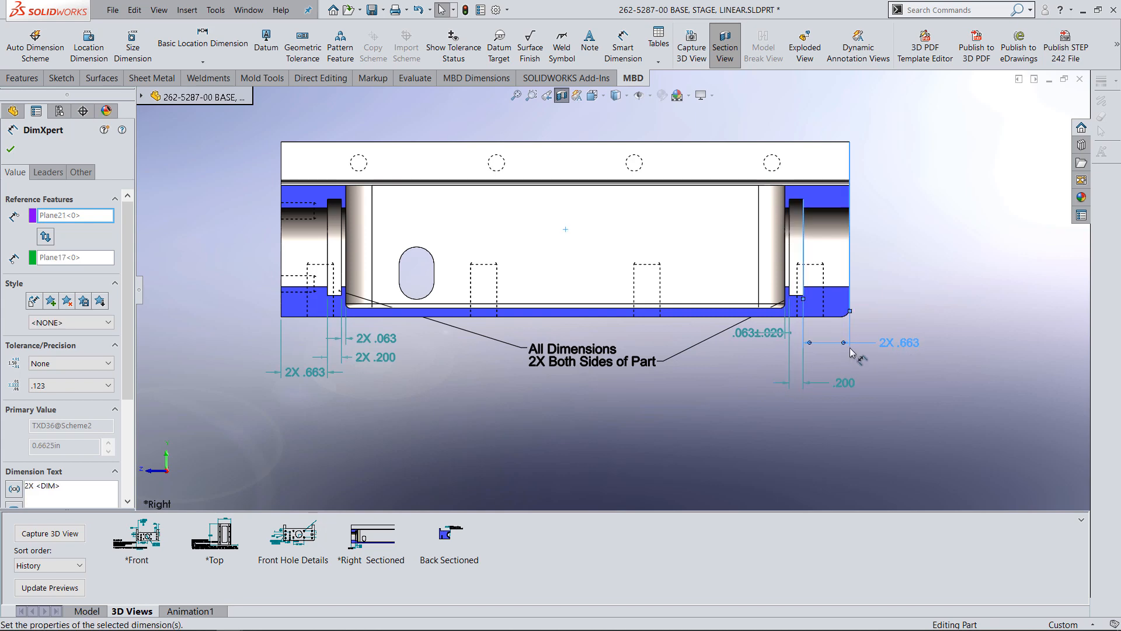
drag(847, 347, 830, 346)
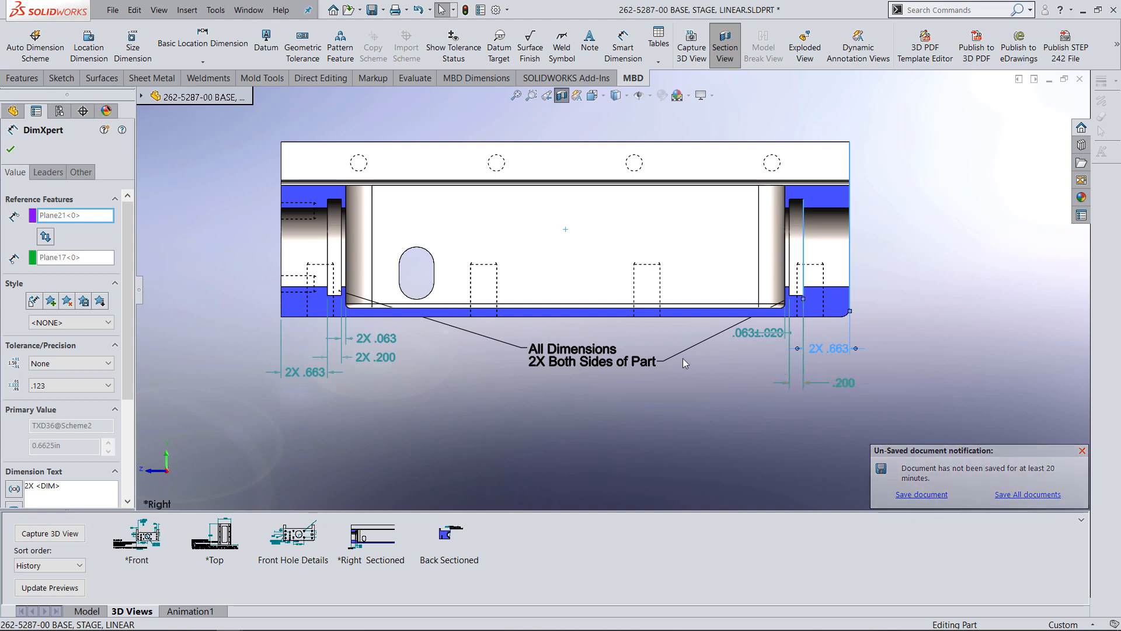
drag(753, 337, 728, 369)
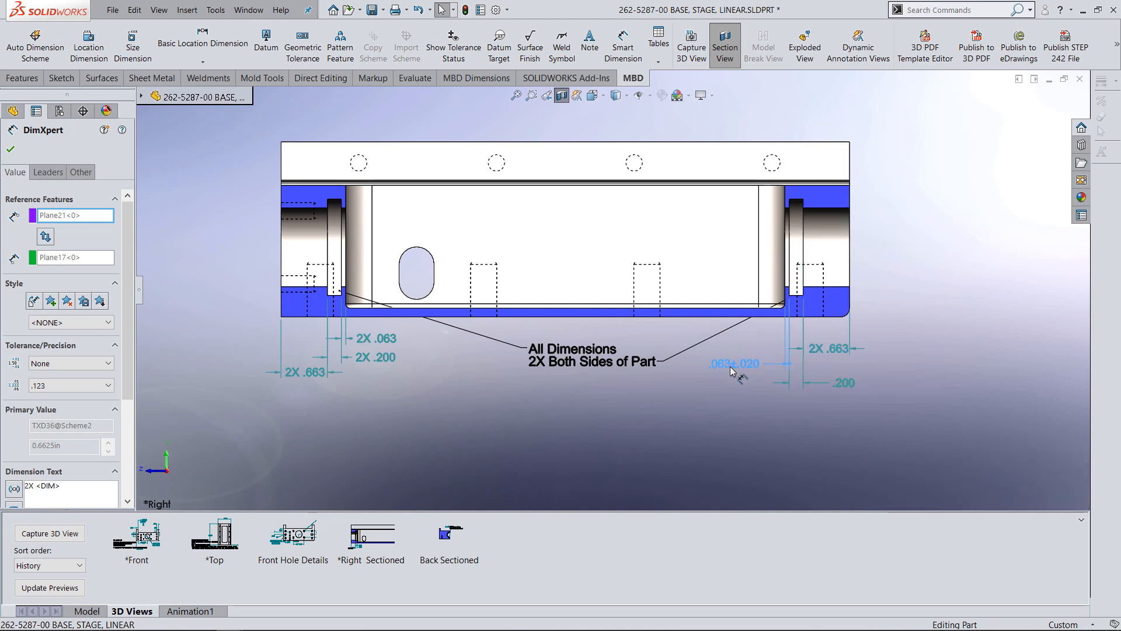
click(744, 411)
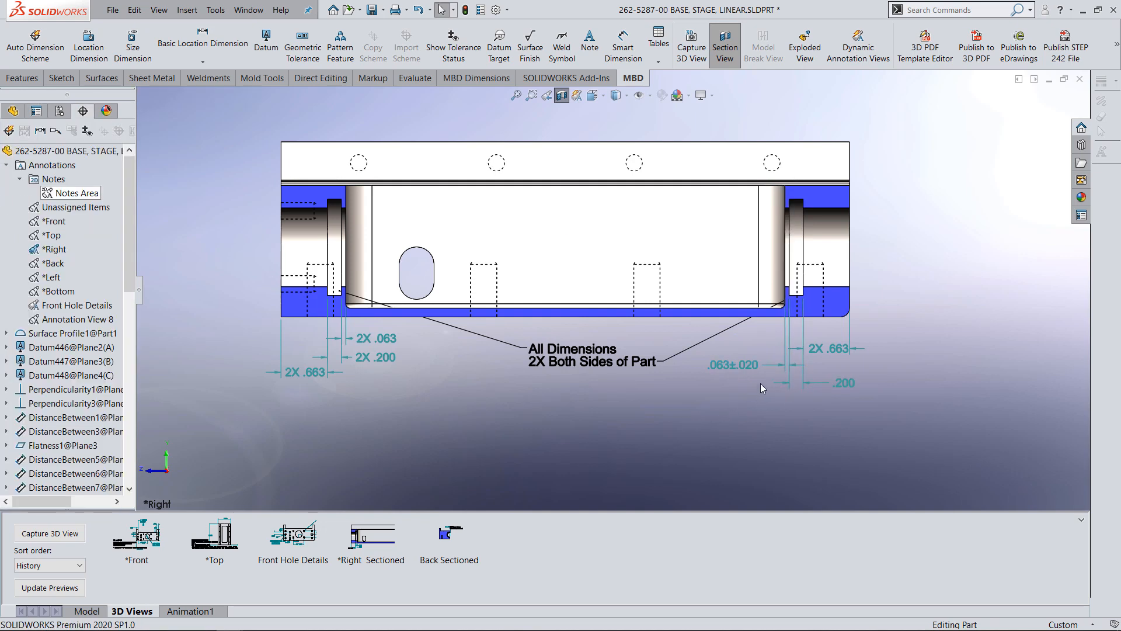
drag(835, 348, 908, 353)
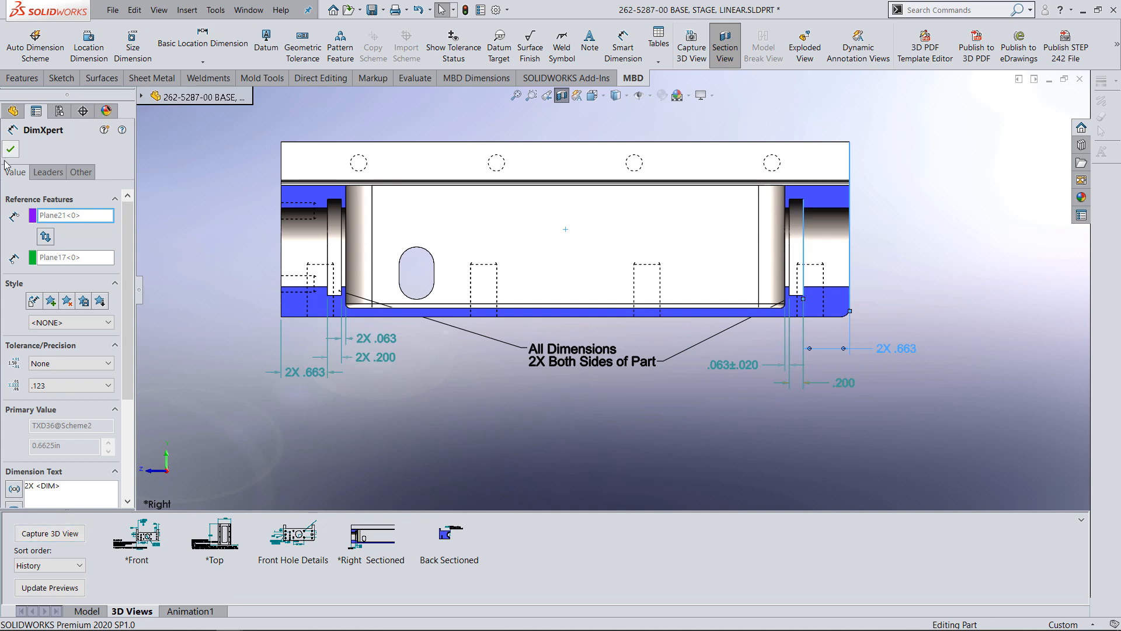
Capture the sectioned orientation as a 3D view named *Right, including only the *Right annotation view.
click(51, 533)
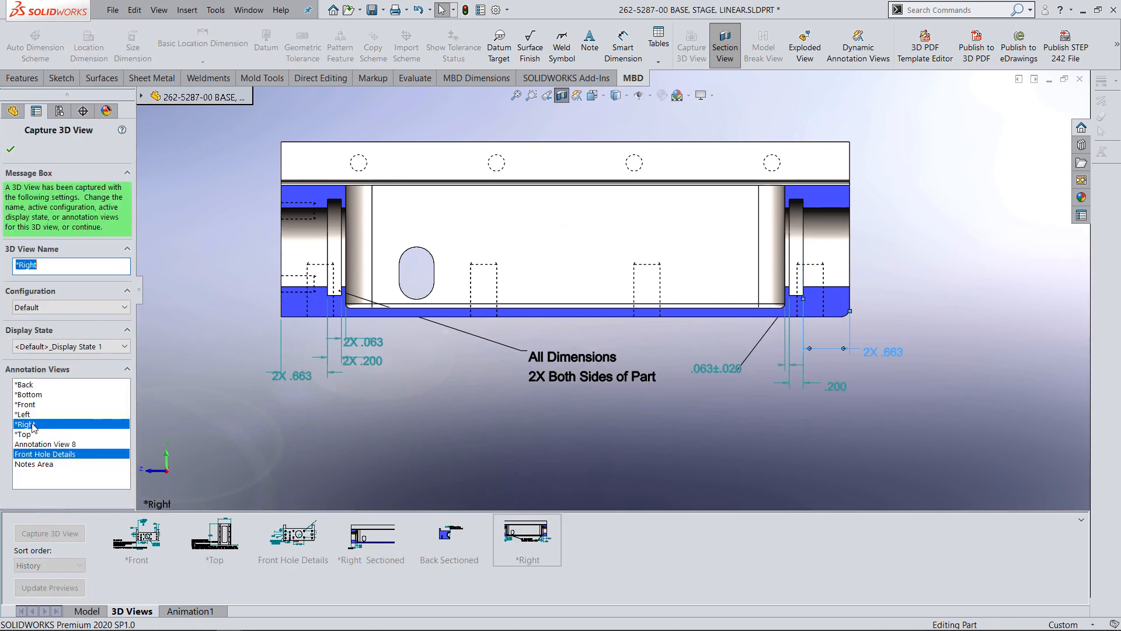
click(28, 455)
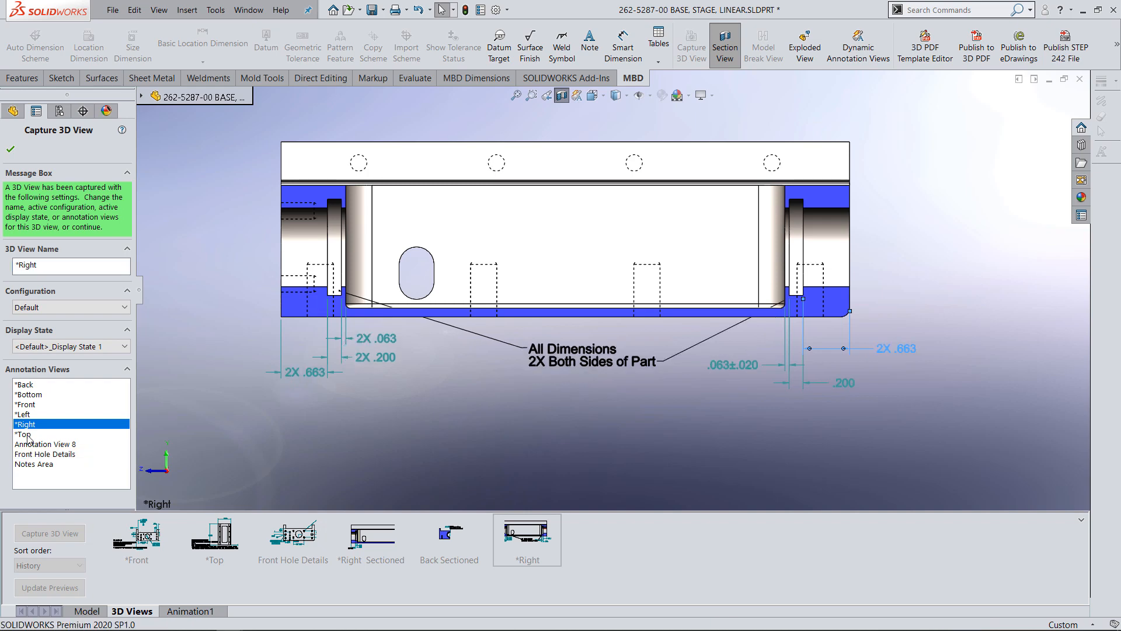
click(11, 151)
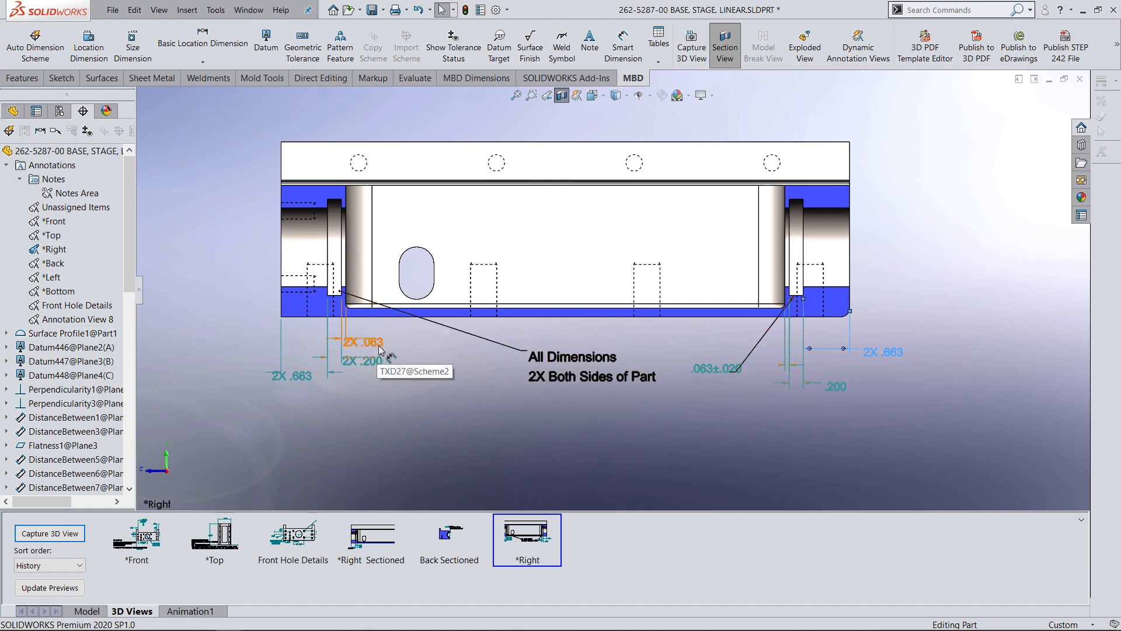
click(426, 366)
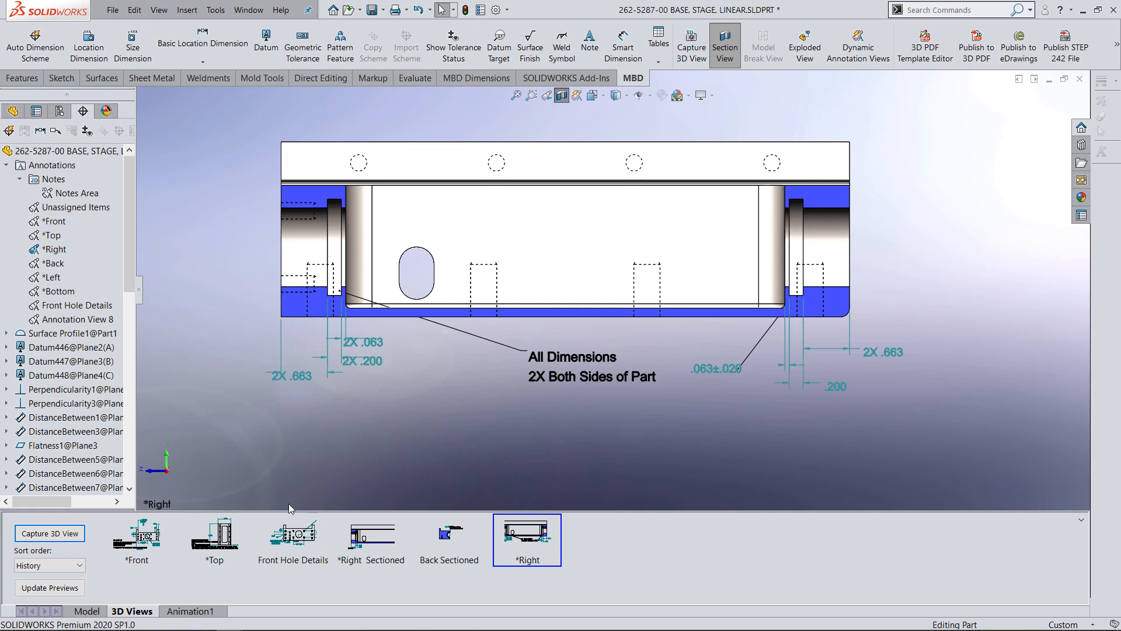
Compare the saved Front Hole Details, *Right and *Right Sectioned 3D views and the annotations each one displays.
click(303, 538)
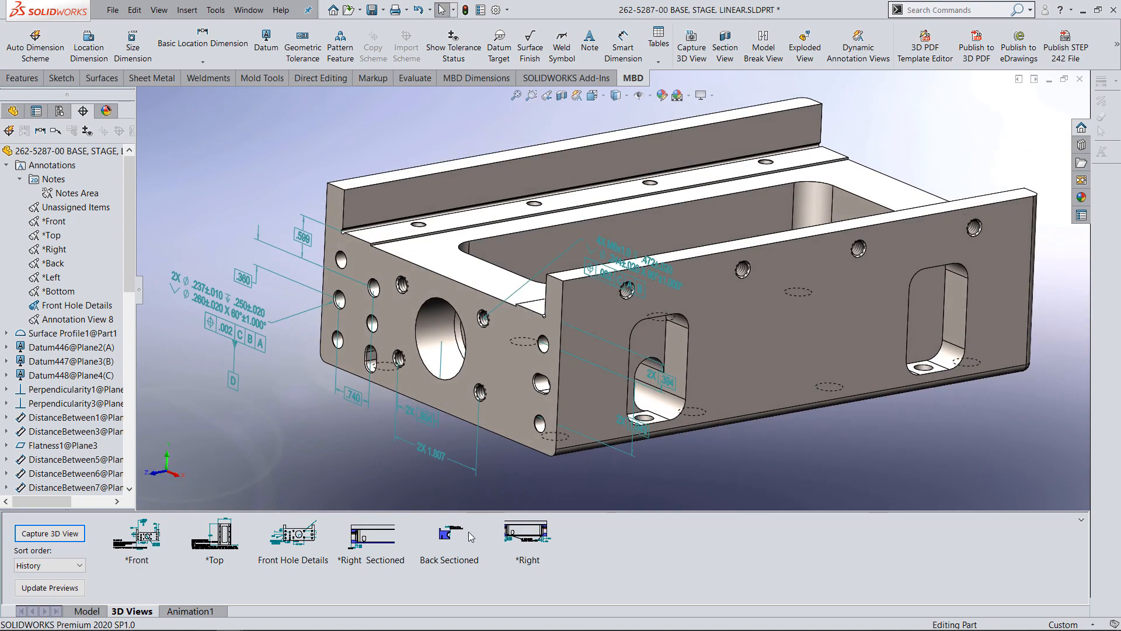
click(533, 532)
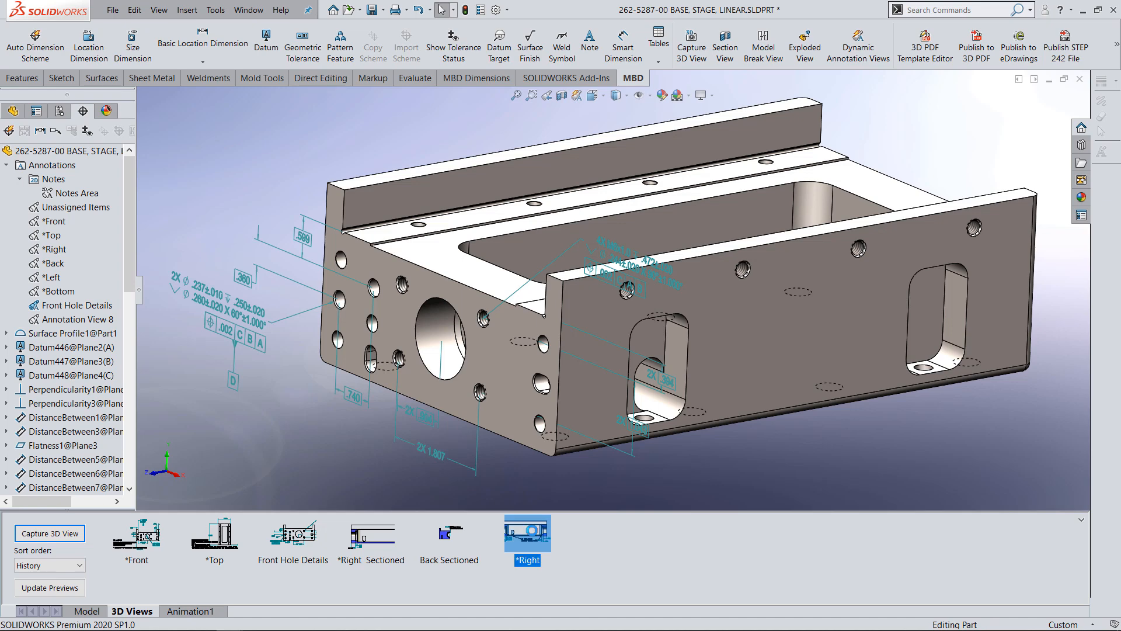
double_click(534, 528)
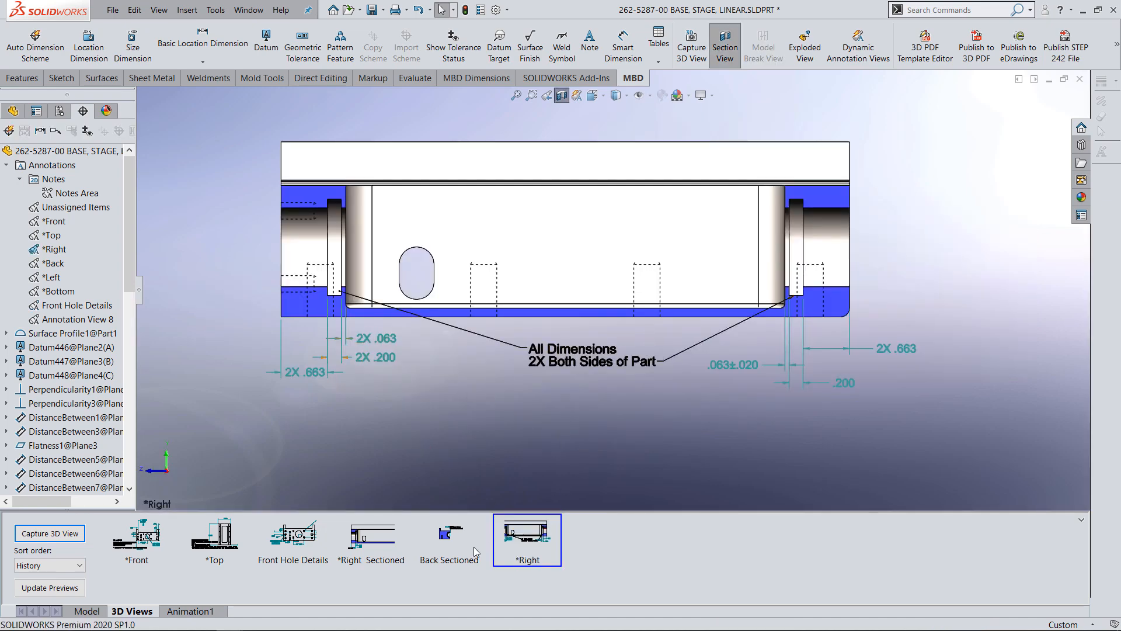
click(367, 532)
double_click(374, 521)
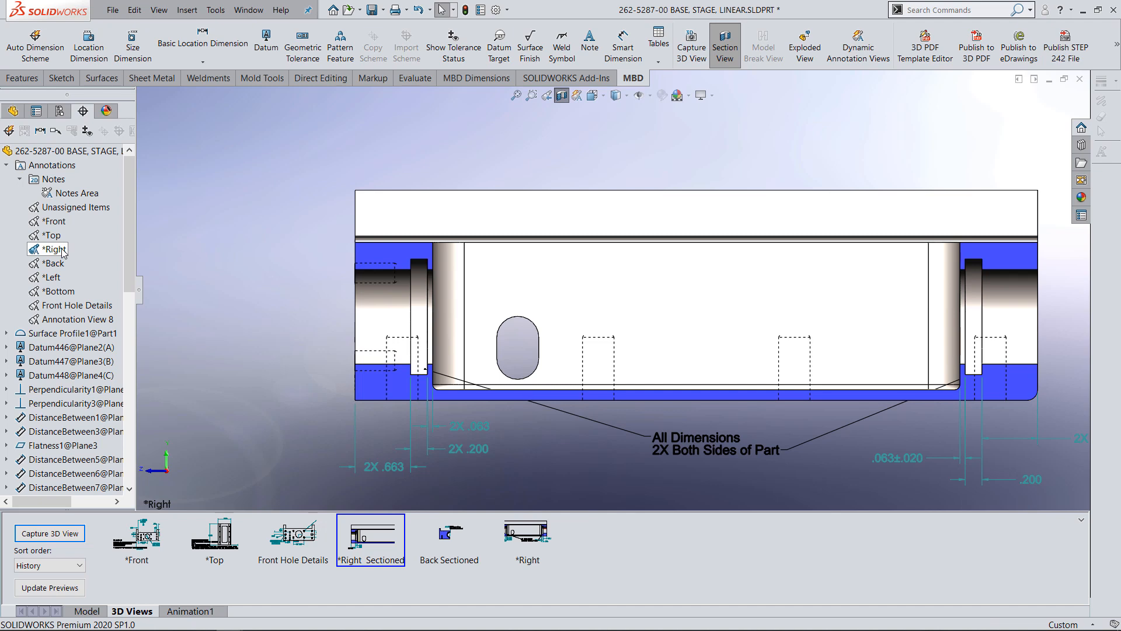
click(526, 535)
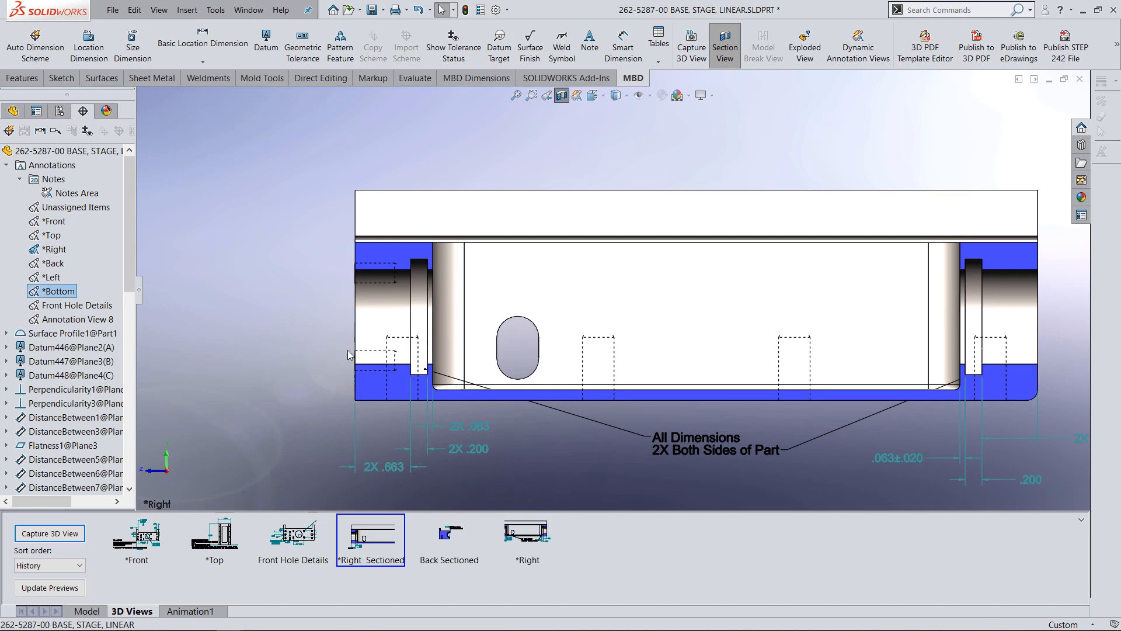
click(305, 534)
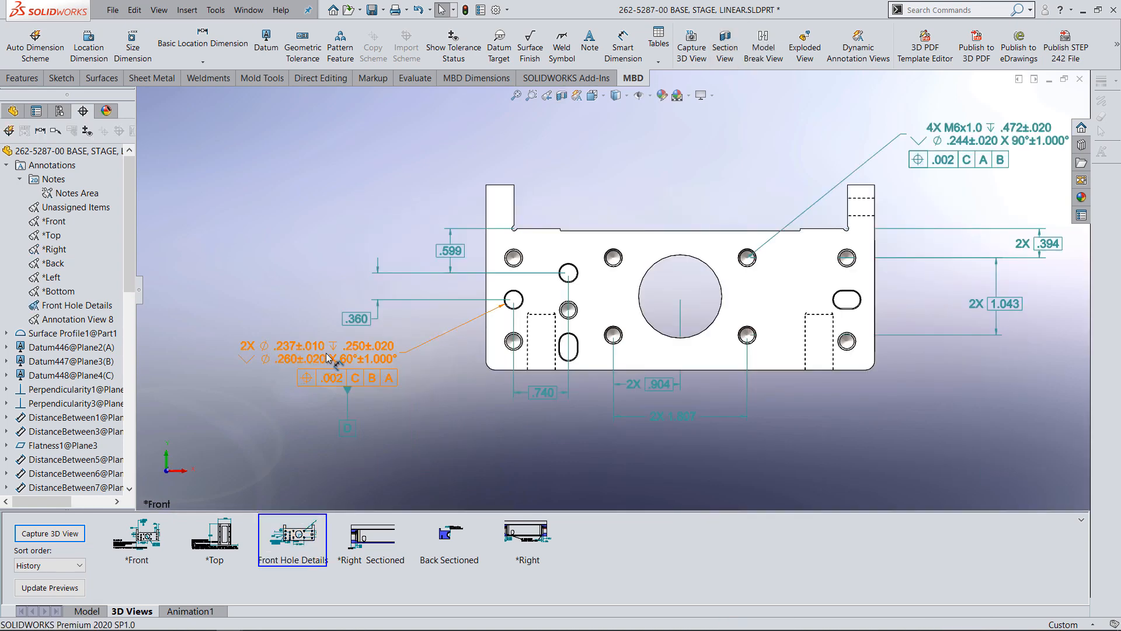
Activate the *Right annotation view and reorient the part to it.
middle_drag(450, 371, 427, 432)
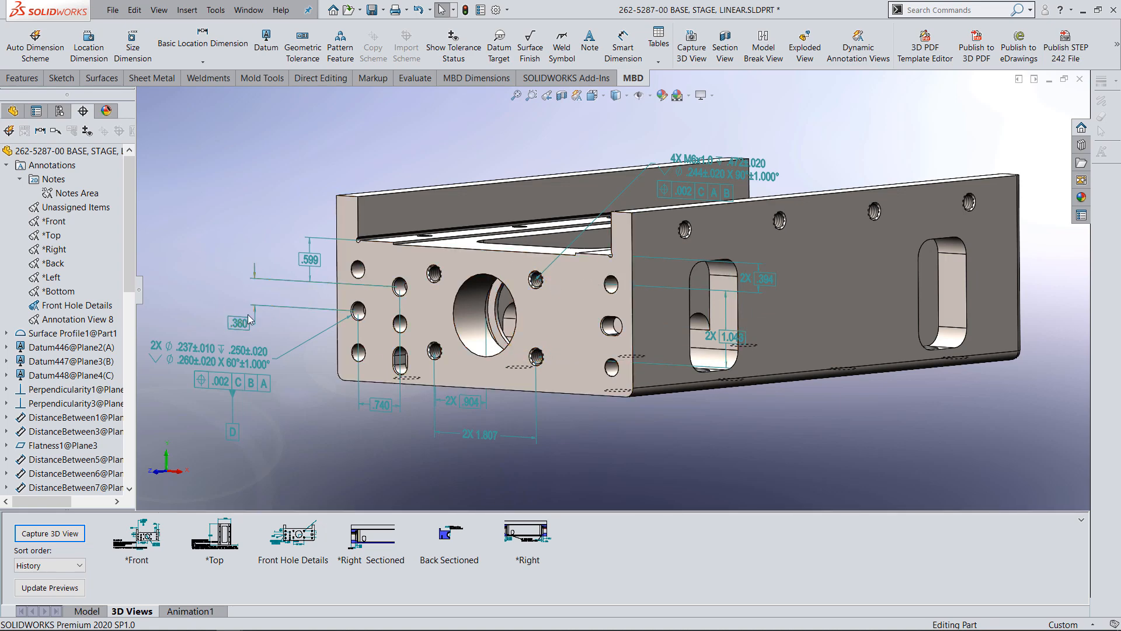
right_click(43, 250)
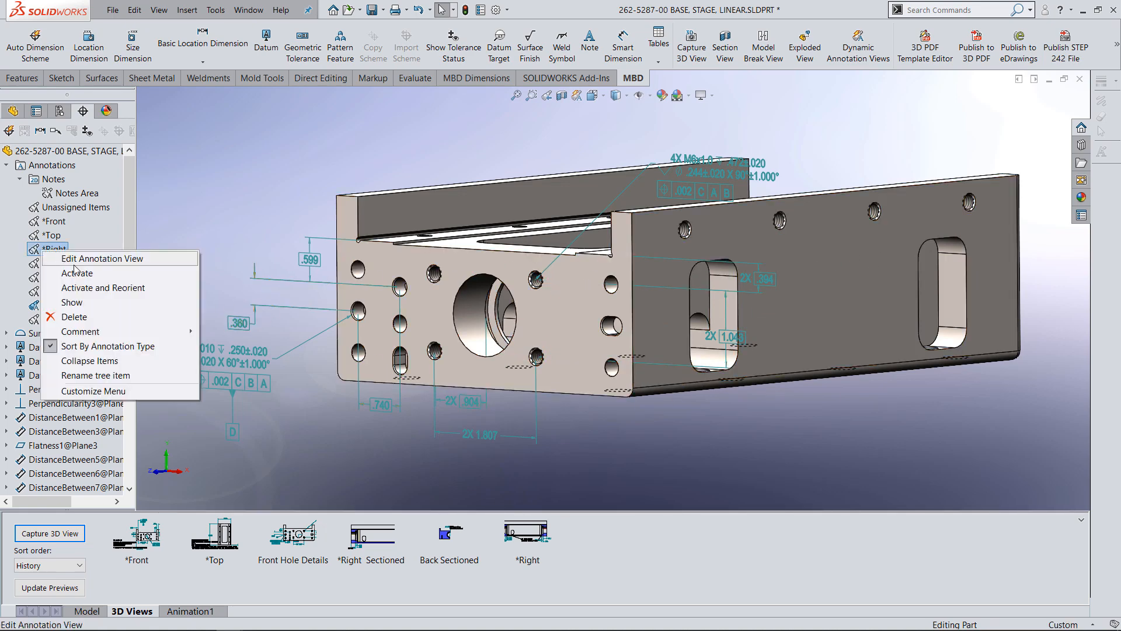
click(100, 288)
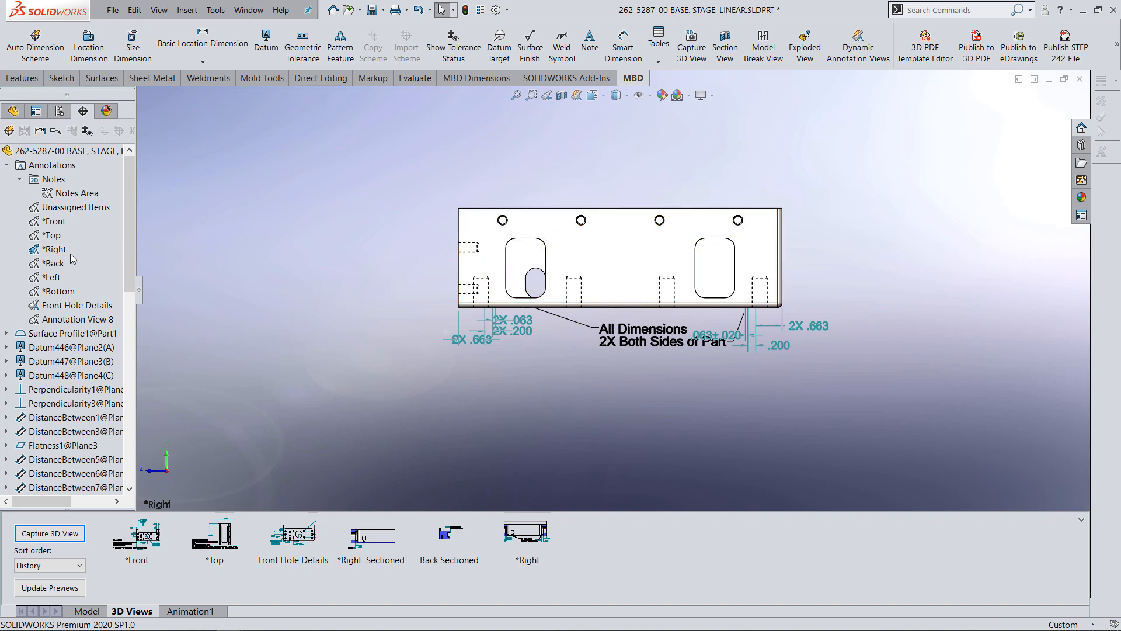
Delete the captured *Right 3D view from the saved 3D views.
mouse_move(361, 553)
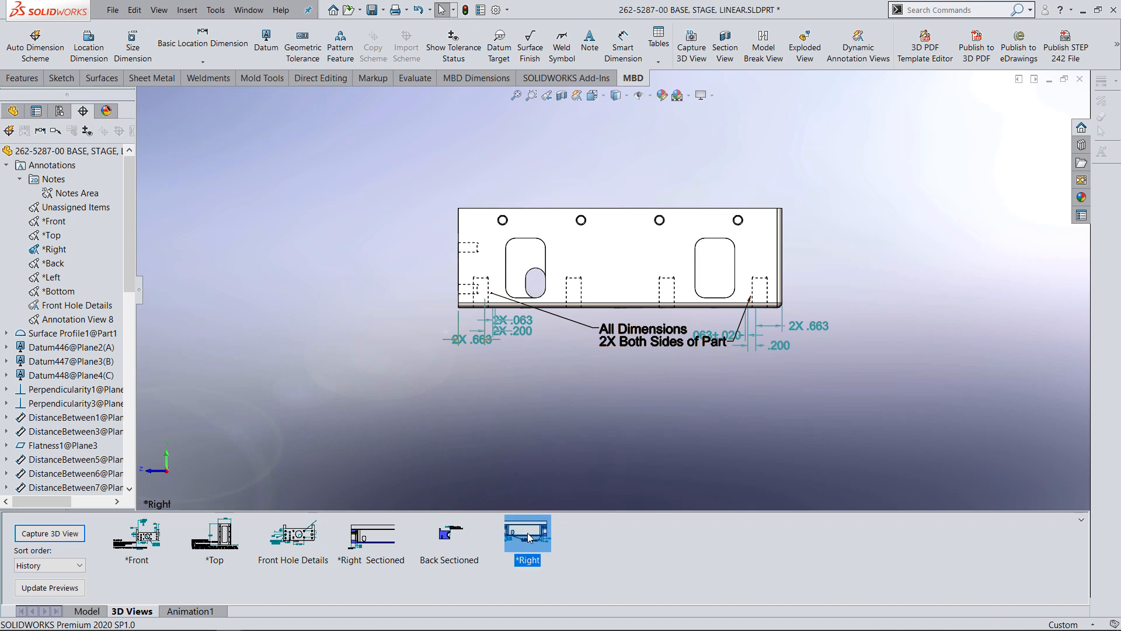
key(Delete)
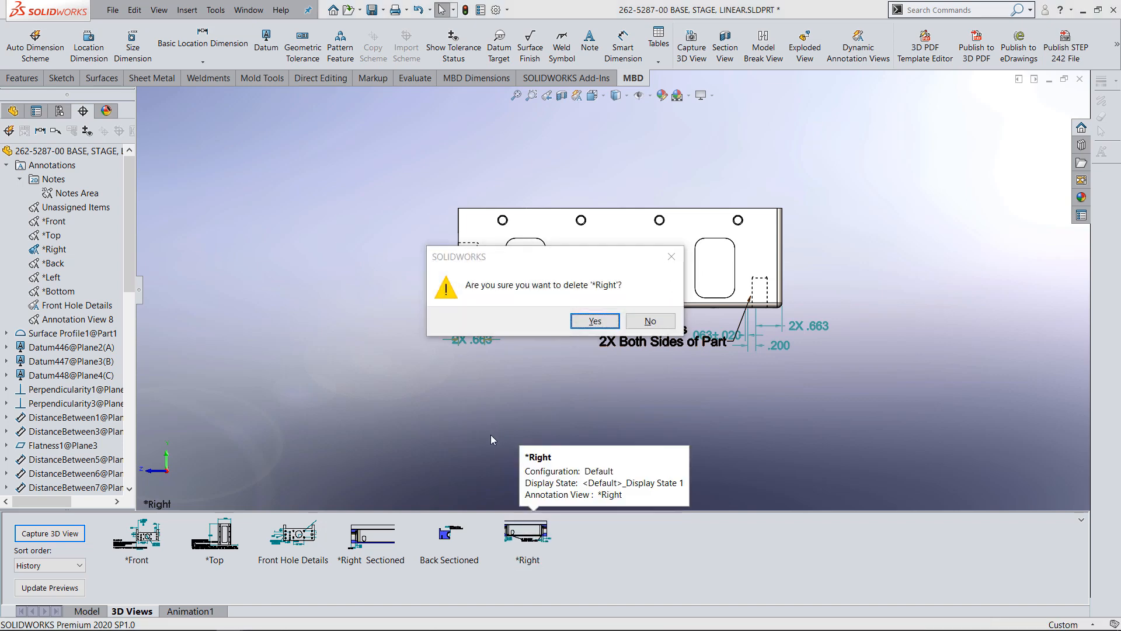
key(Escape)
right_click(530, 533)
click(564, 568)
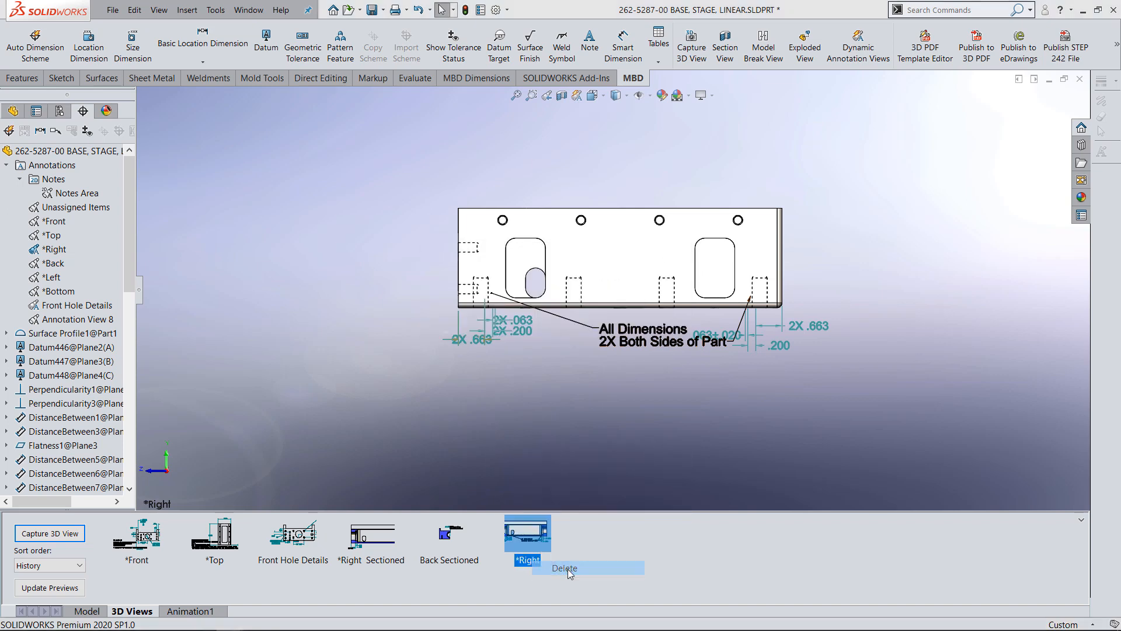
click(589, 325)
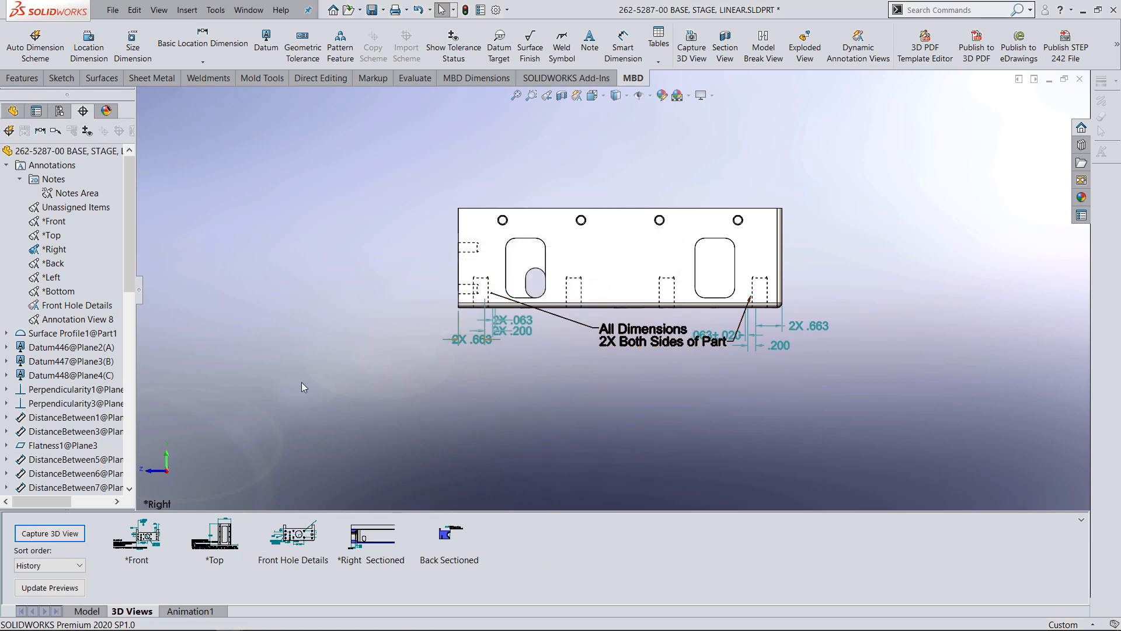
Start a new annotation view with the *Right view orientation as its viewing direction and proceed to choosing annotations to move.
middle_drag(301, 383, 344, 420)
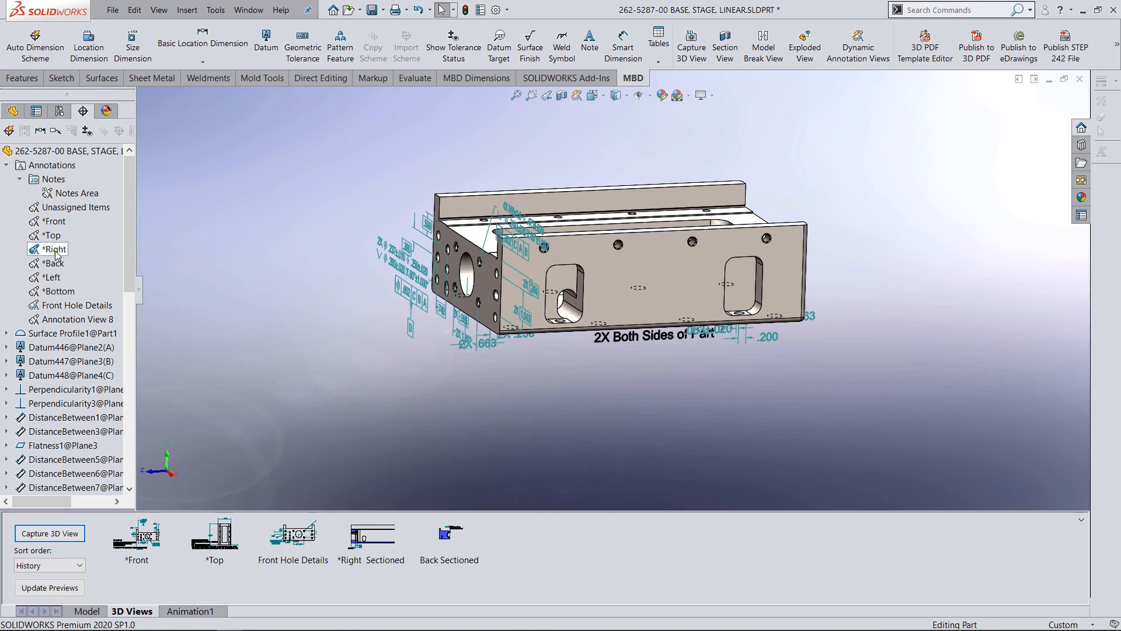
right_click(57, 170)
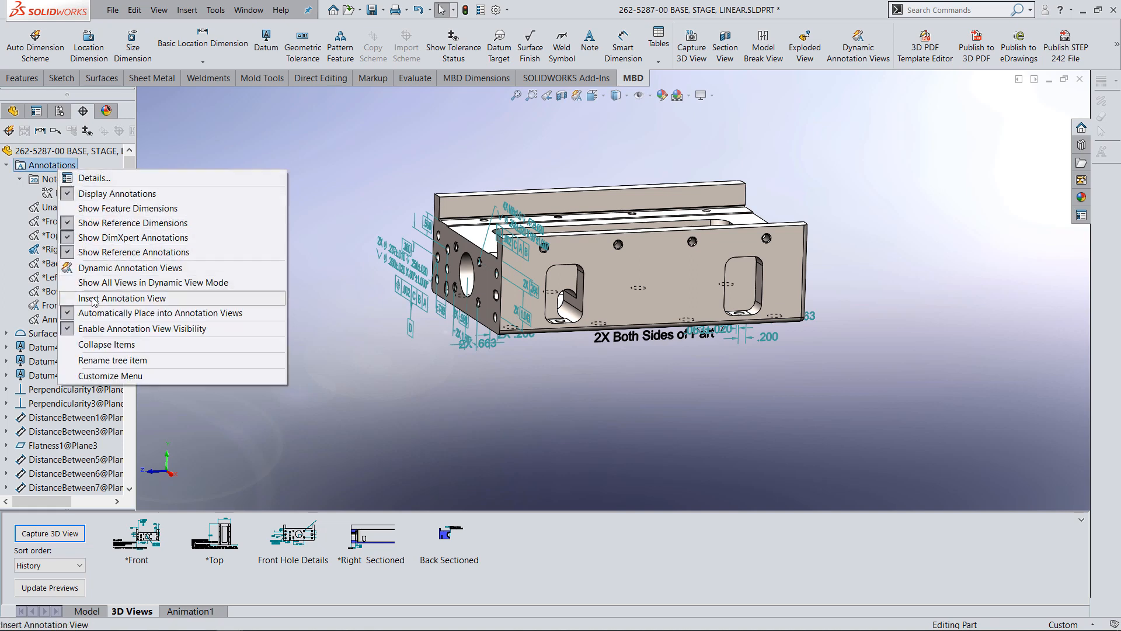
click(136, 299)
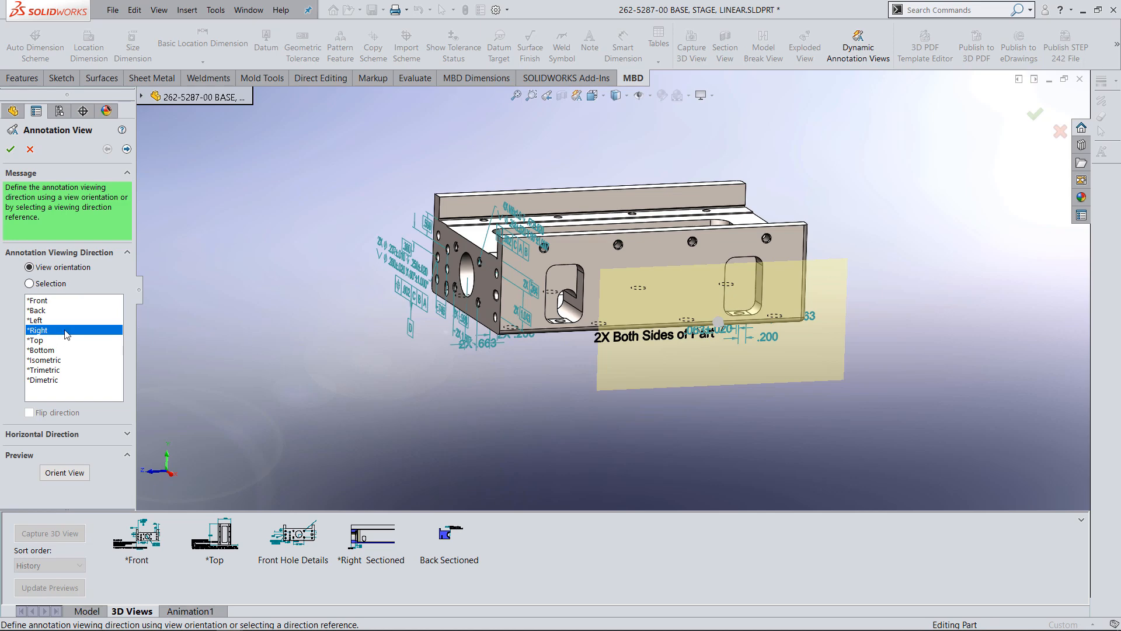
click(126, 149)
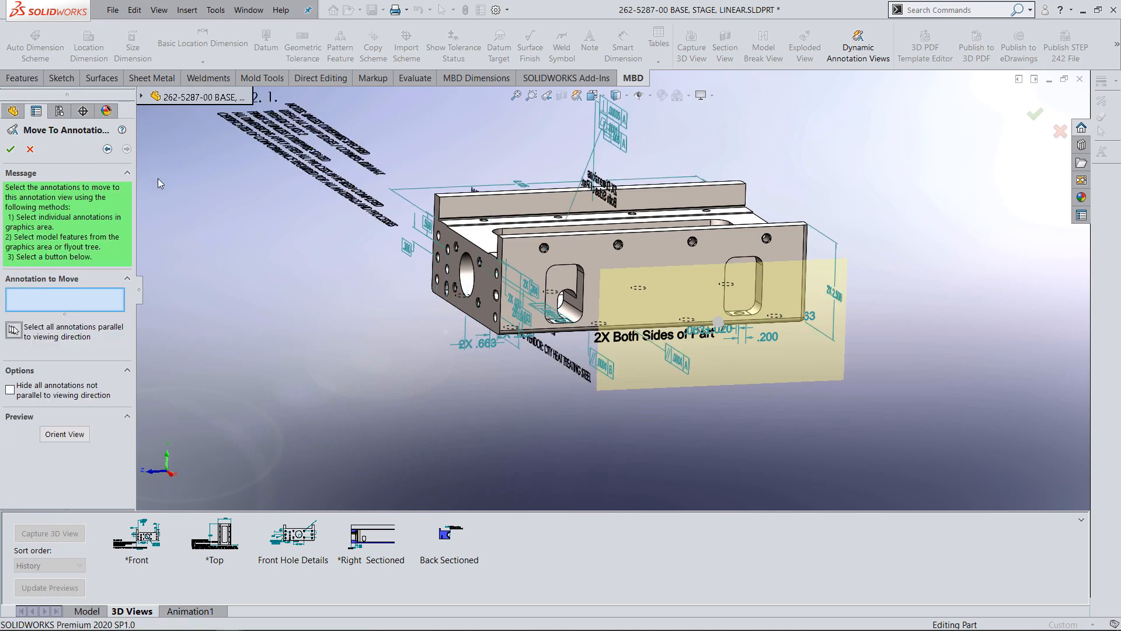
Assign the left-end 2X .663, 2X .200 and 2X .063 dimensions to the new annotation view, hiding all annotations not parallel to its viewing direction.
mouse_move(333, 346)
middle_down()
mouse_move(315, 300)
mouse_move(331, 317)
middle_up()
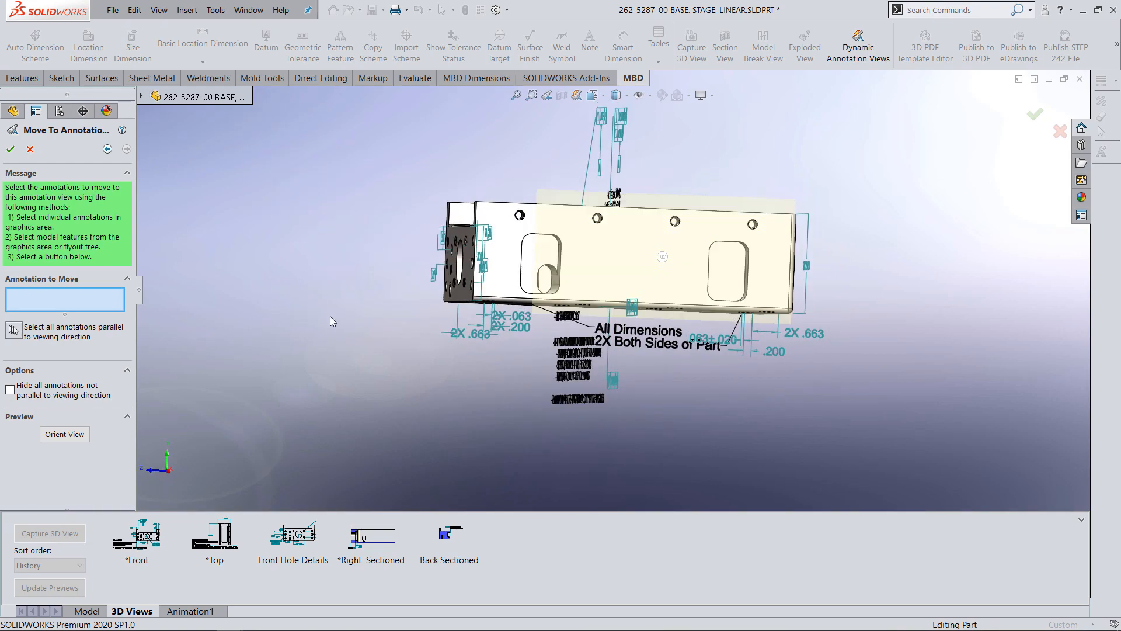
click(474, 334)
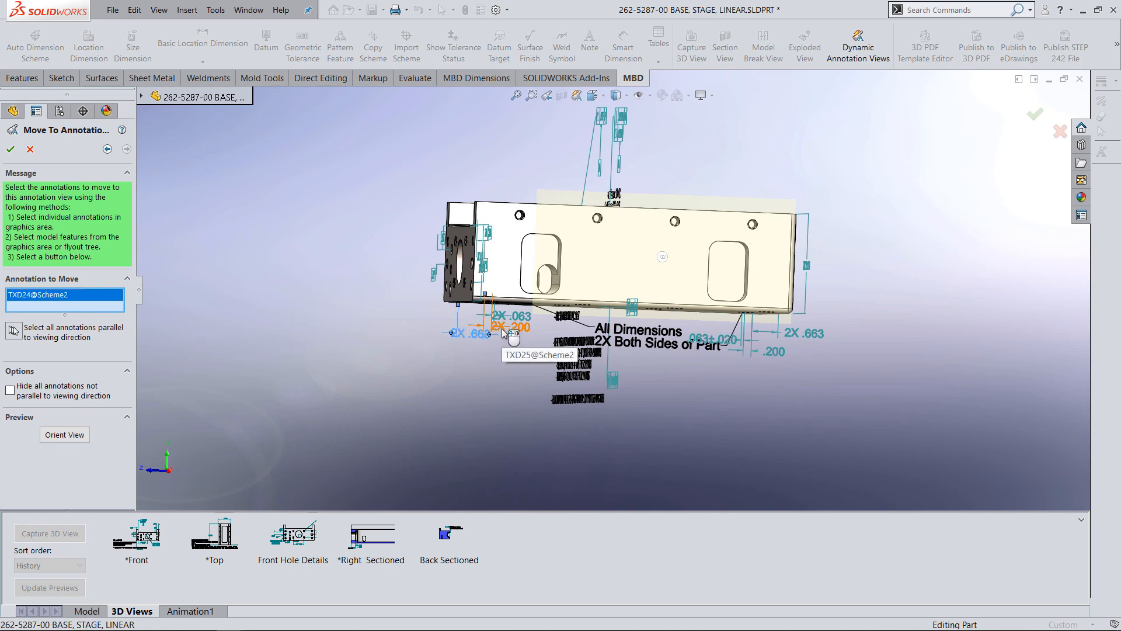
click(507, 327)
click(510, 315)
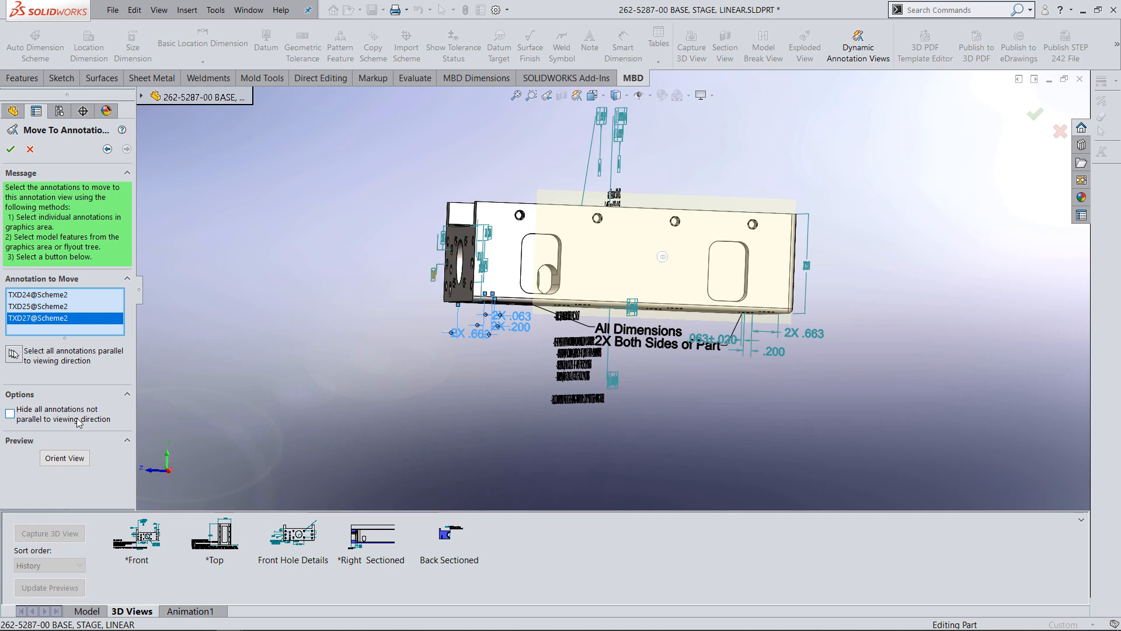
click(10, 414)
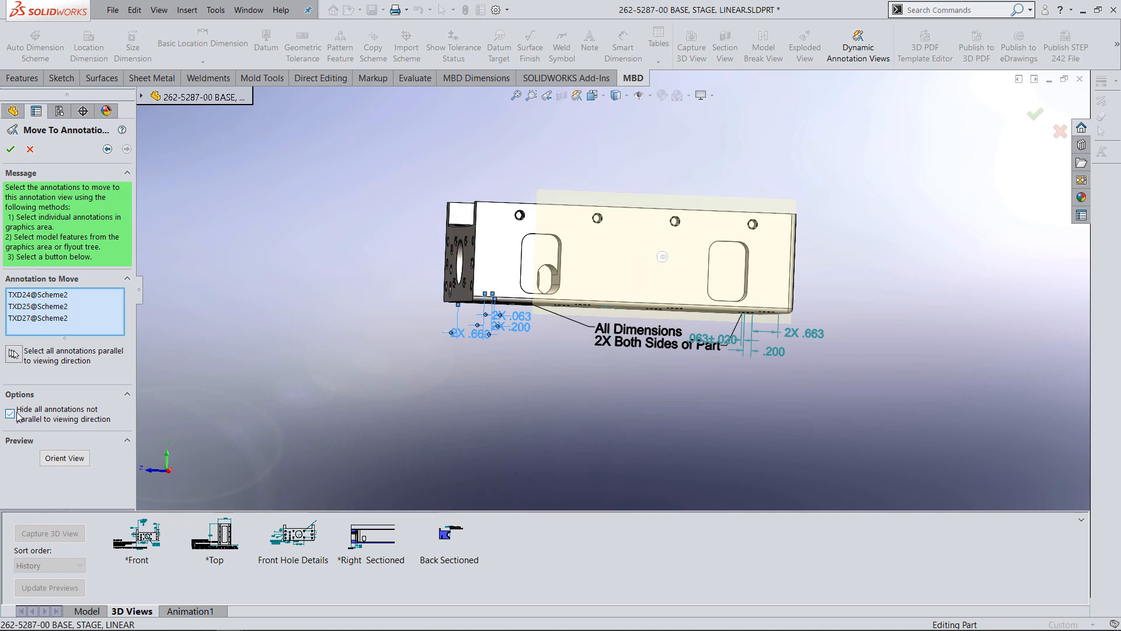
click(12, 151)
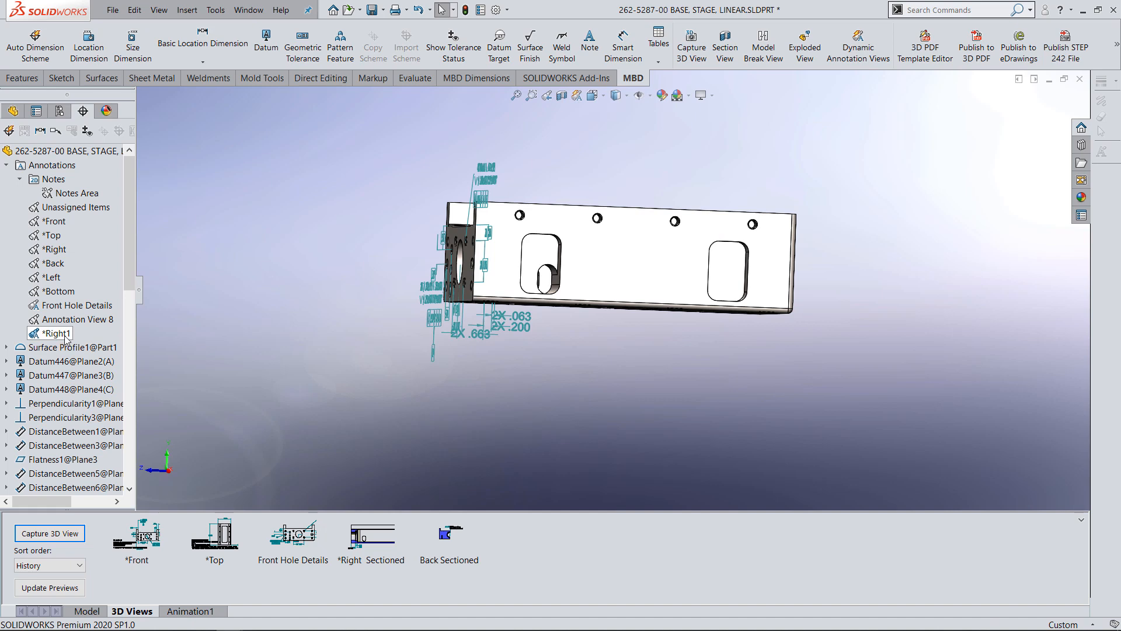
Rename the new *Right1 annotation view as Middle Section View.
right_click(65, 335)
click(118, 431)
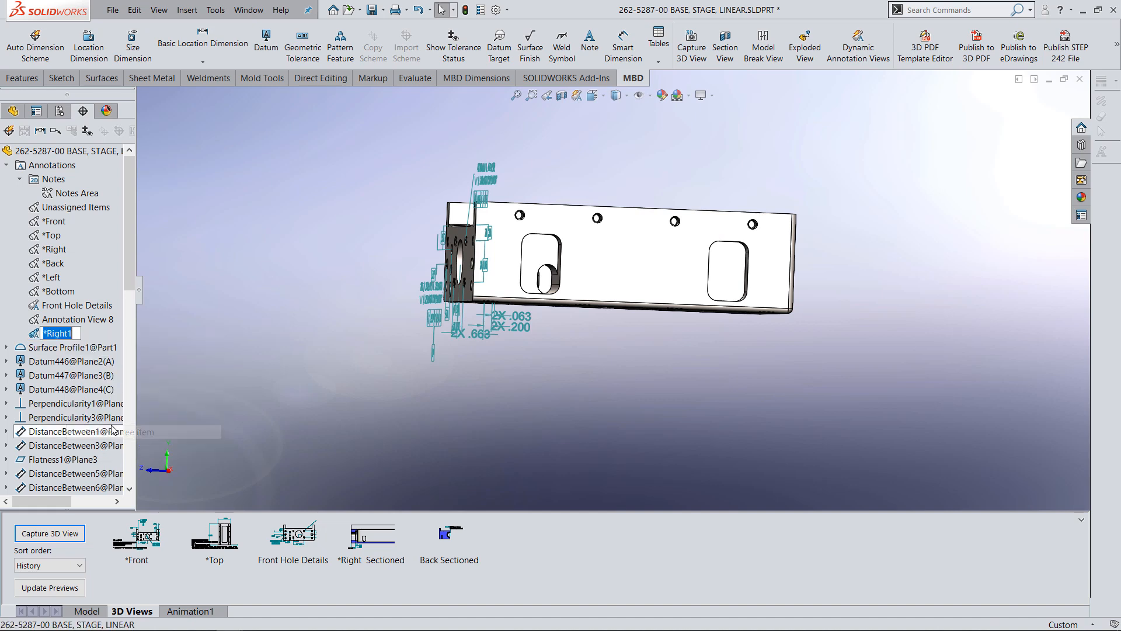
text(Midd)
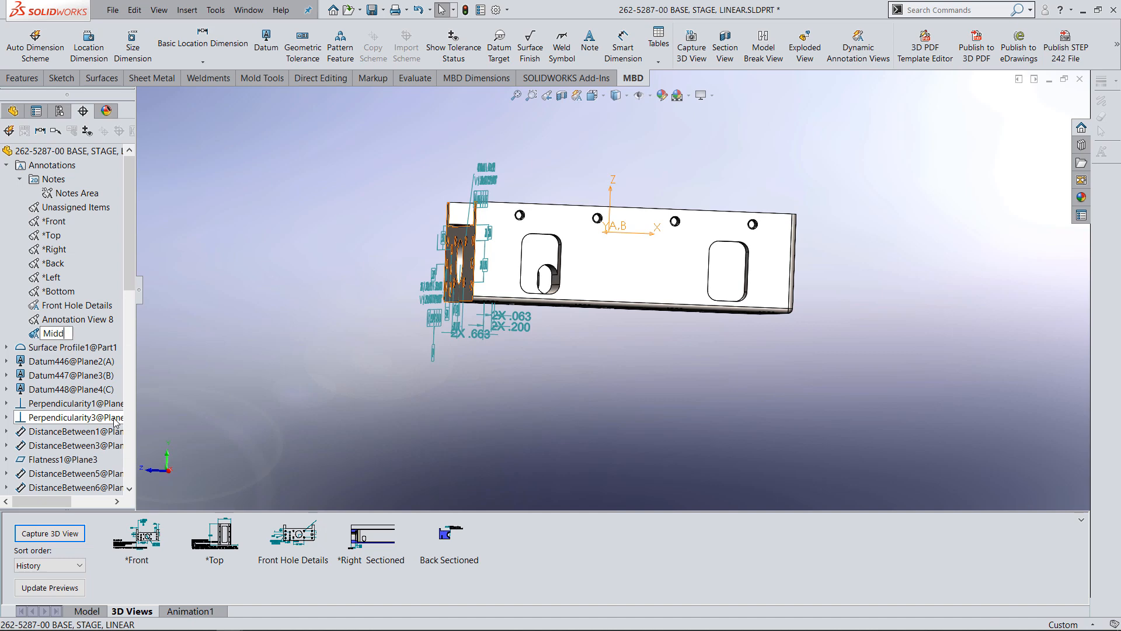
text(le Section View)
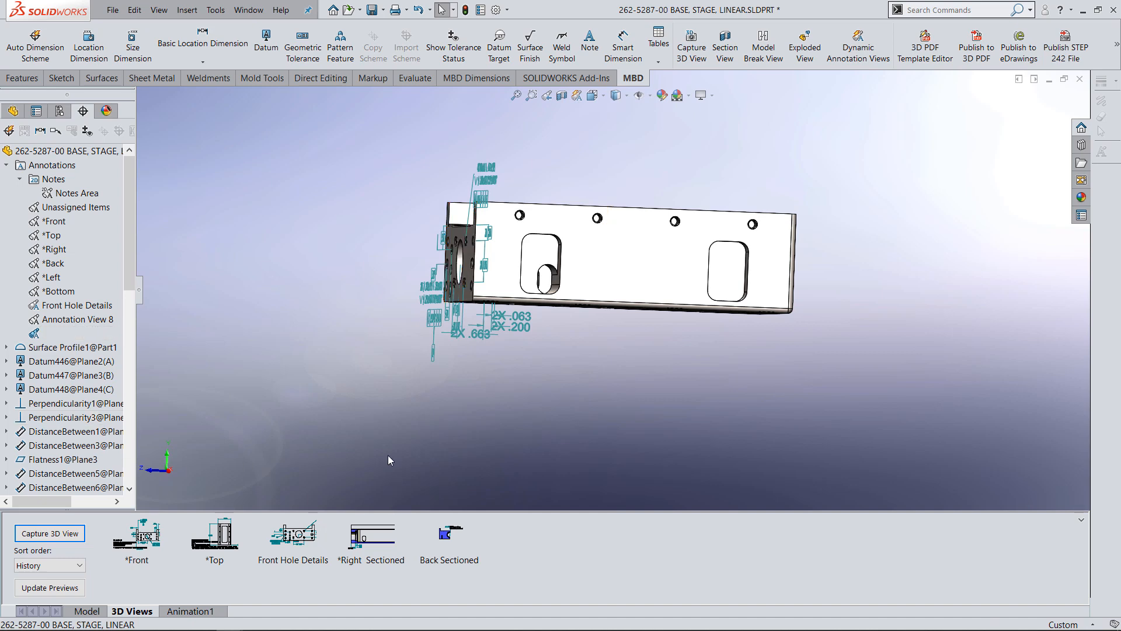
key(Return)
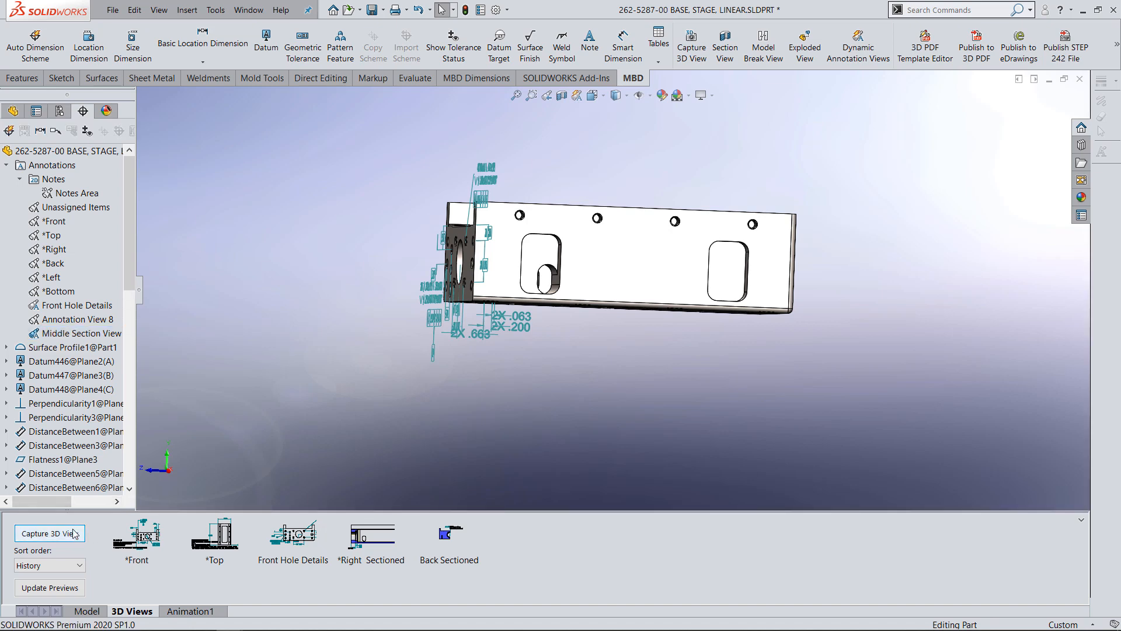
Orient the part to the Middle Section View annotation view and spread its three groove dimensions apart below the part.
click(71, 531)
right_click(77, 335)
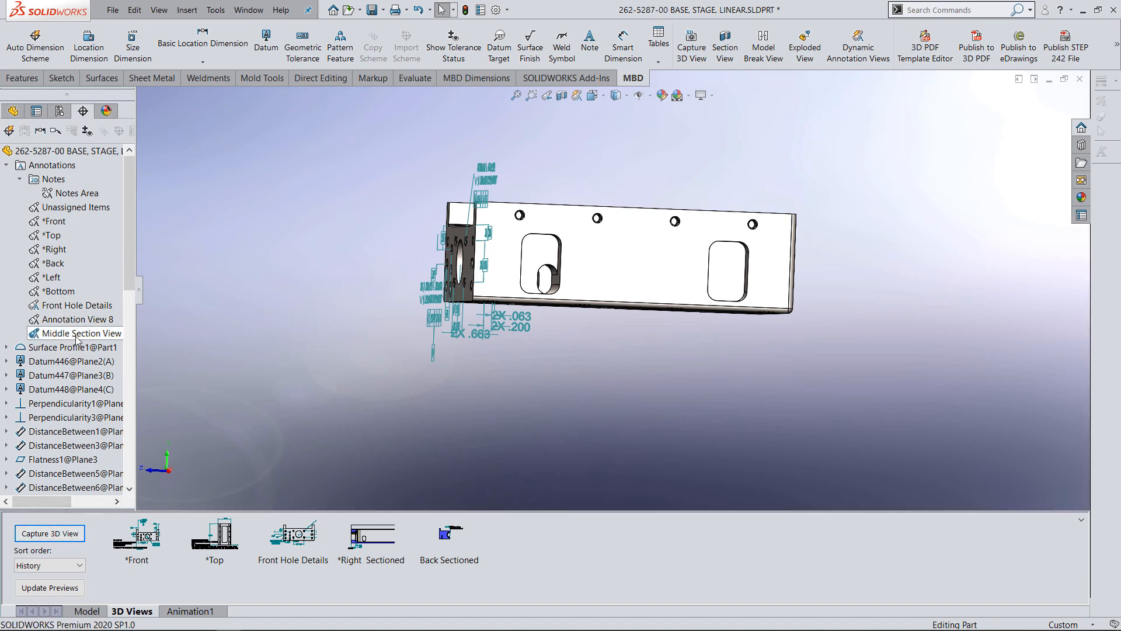
click(121, 359)
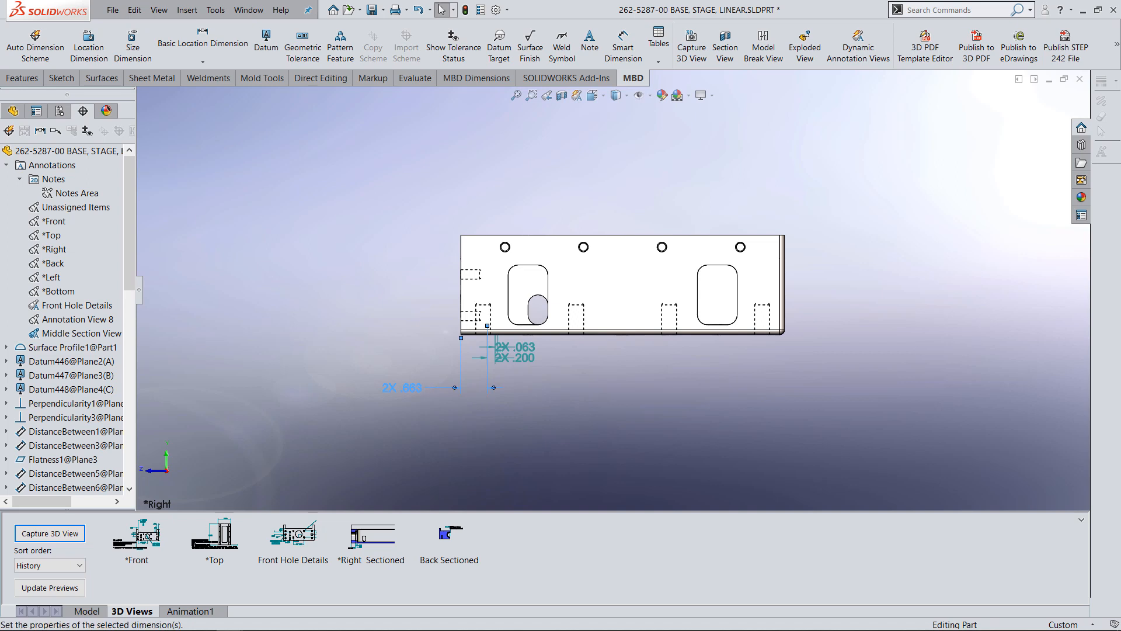
drag(518, 358, 562, 358)
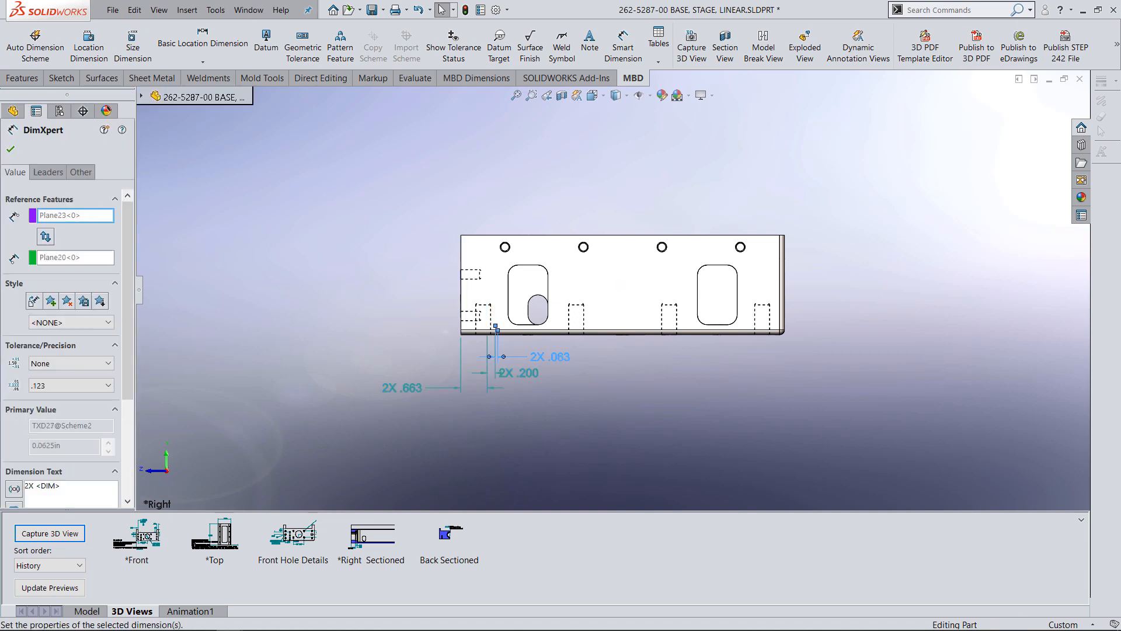
click(10, 150)
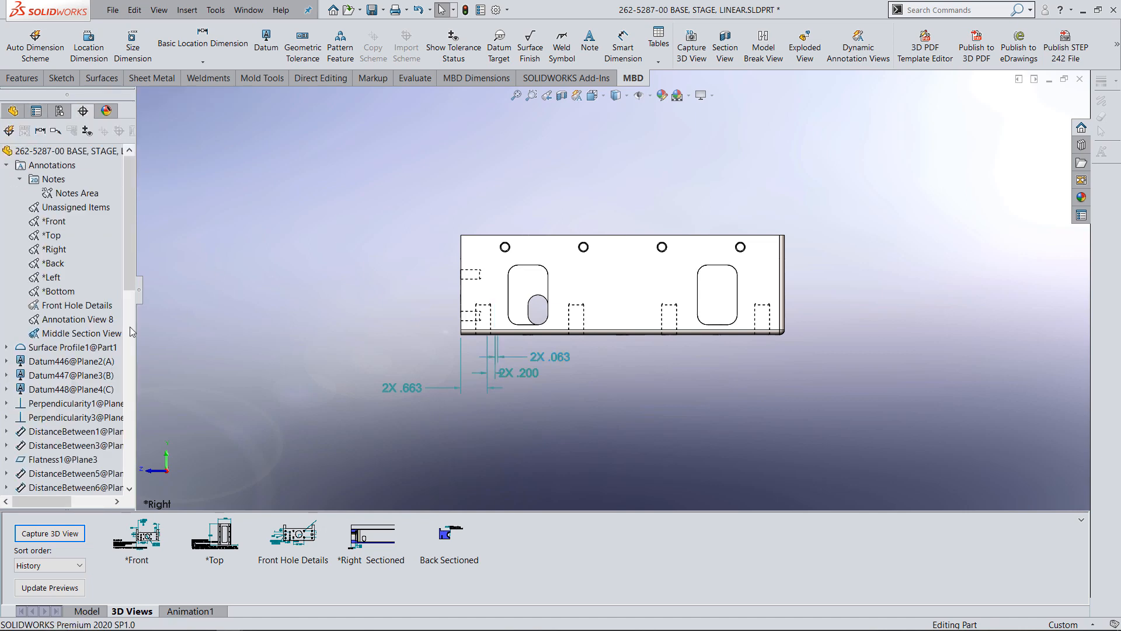
Section the part along the Side plane.
right_click(75, 337)
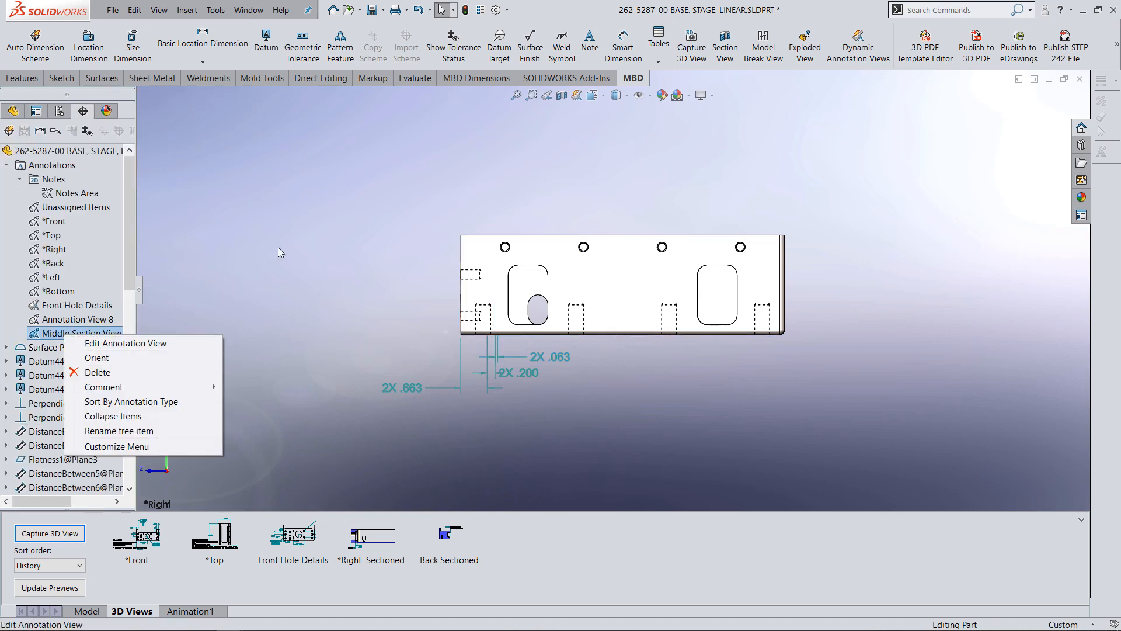
click(561, 95)
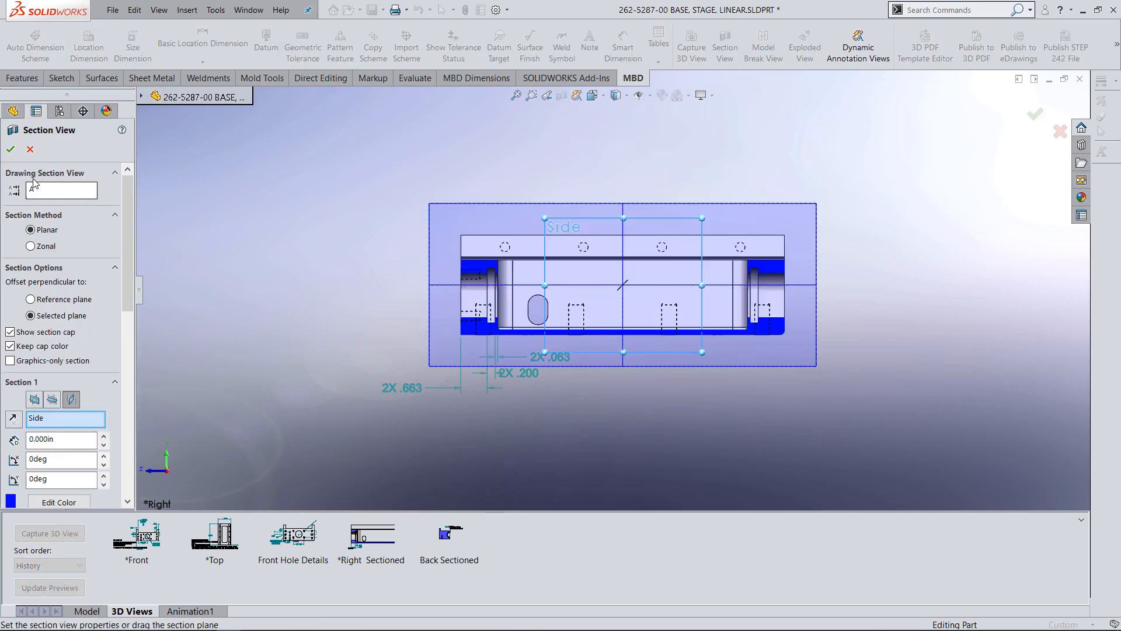
click(11, 148)
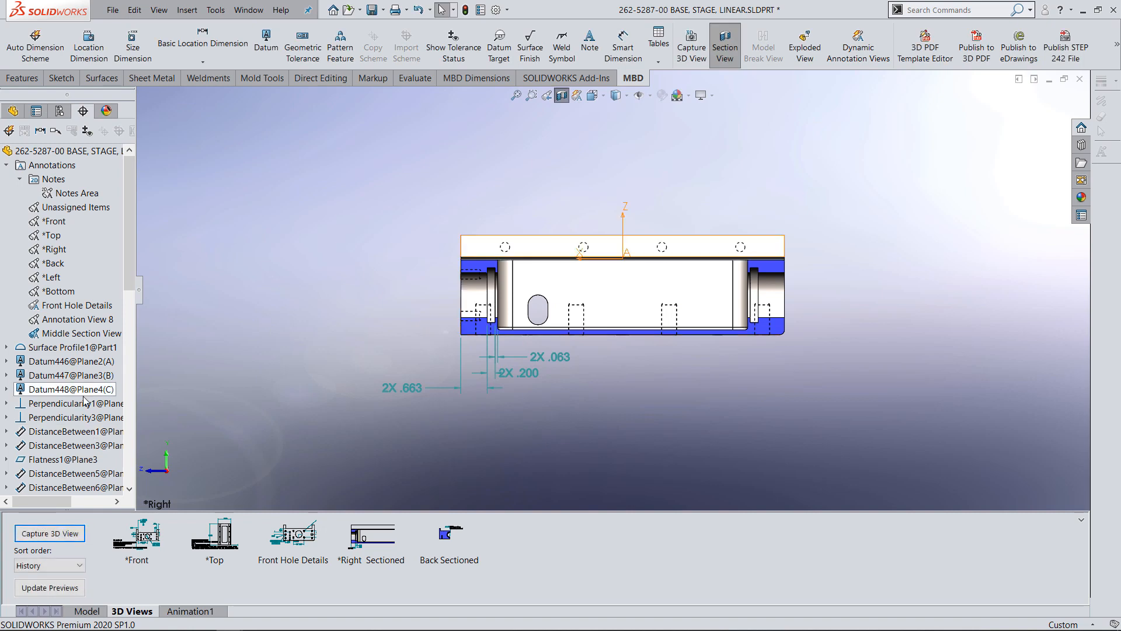
Capture the sectioned orientation as the 3D view Middle Section View, including only the Middle Section View annotation view.
click(56, 538)
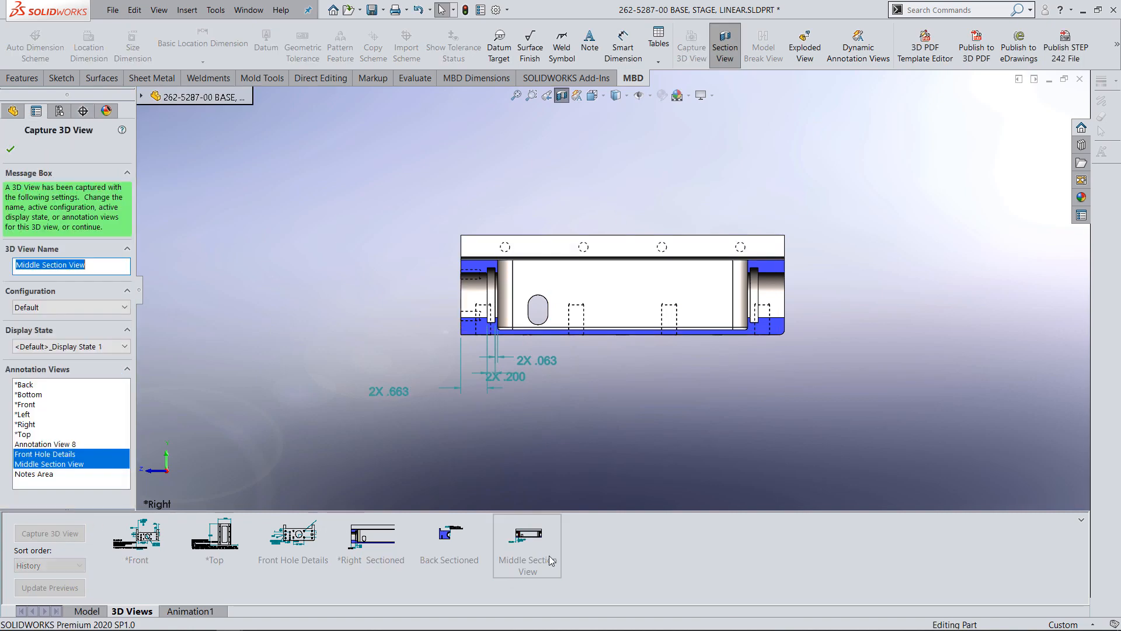
ctrl+click(59, 454)
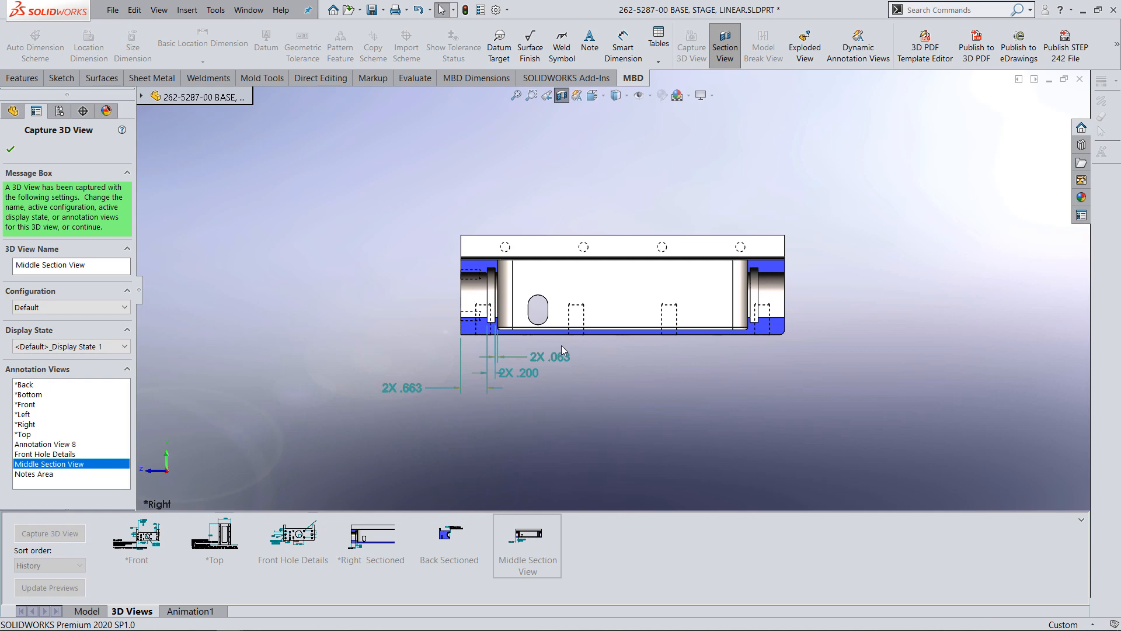
click(13, 153)
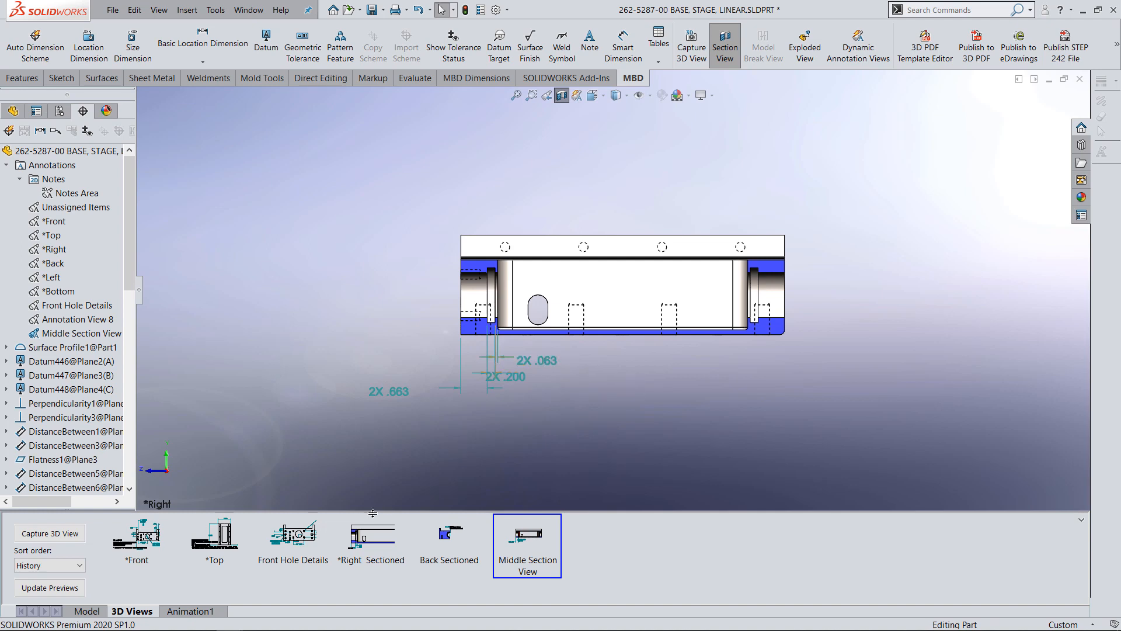
Compare the saved *Right Sectioned and Front Hole Details 3D views and the annotations each displays.
double_click(384, 542)
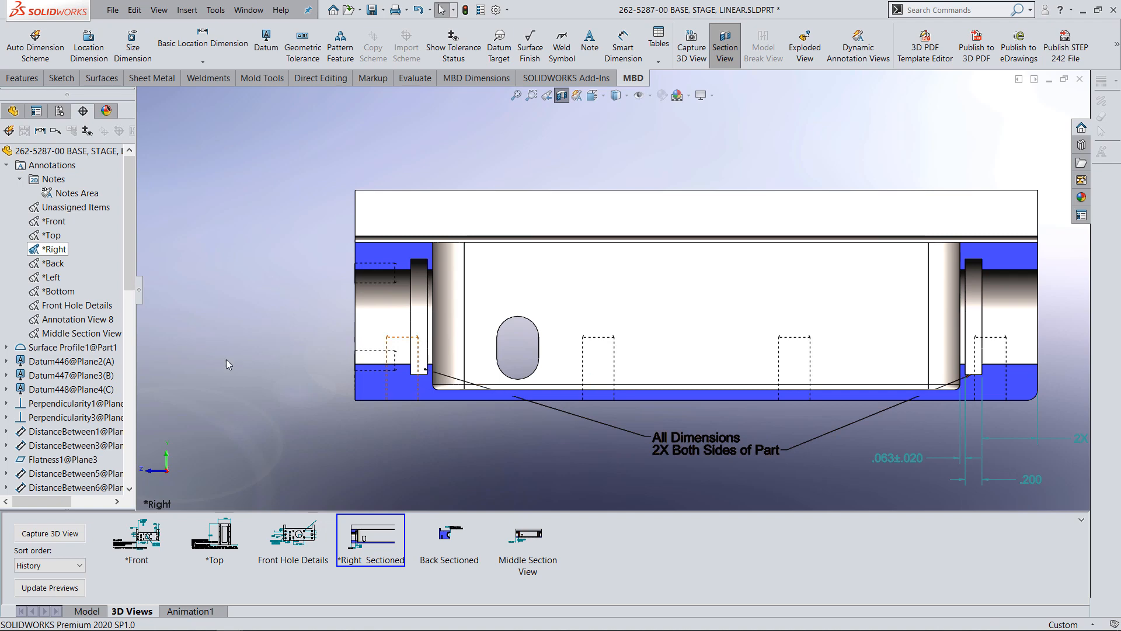
click(301, 543)
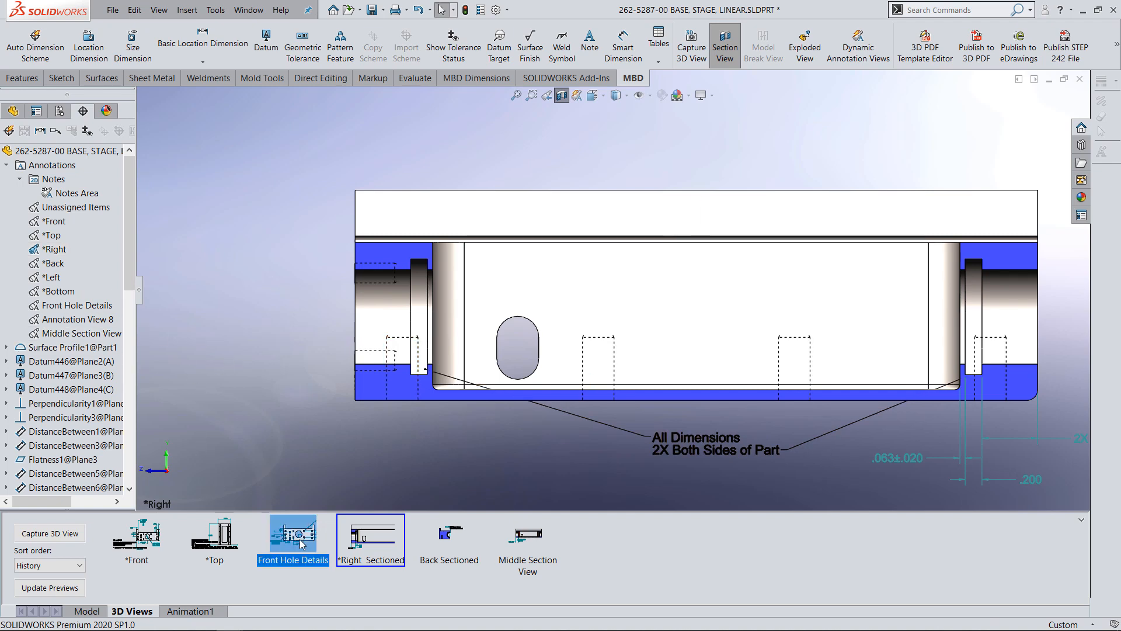
double_click(300, 530)
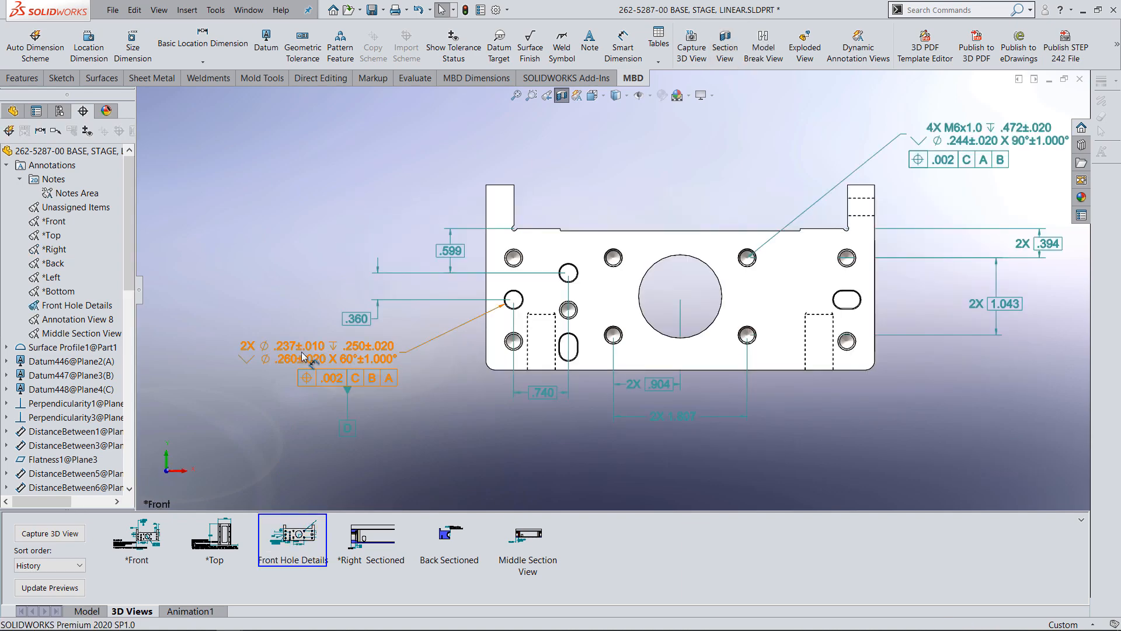
Activate the *Right annotation view and add a size dimension to the upper corner fillet of the left side-wall window, placed above the part.
right_click(54, 250)
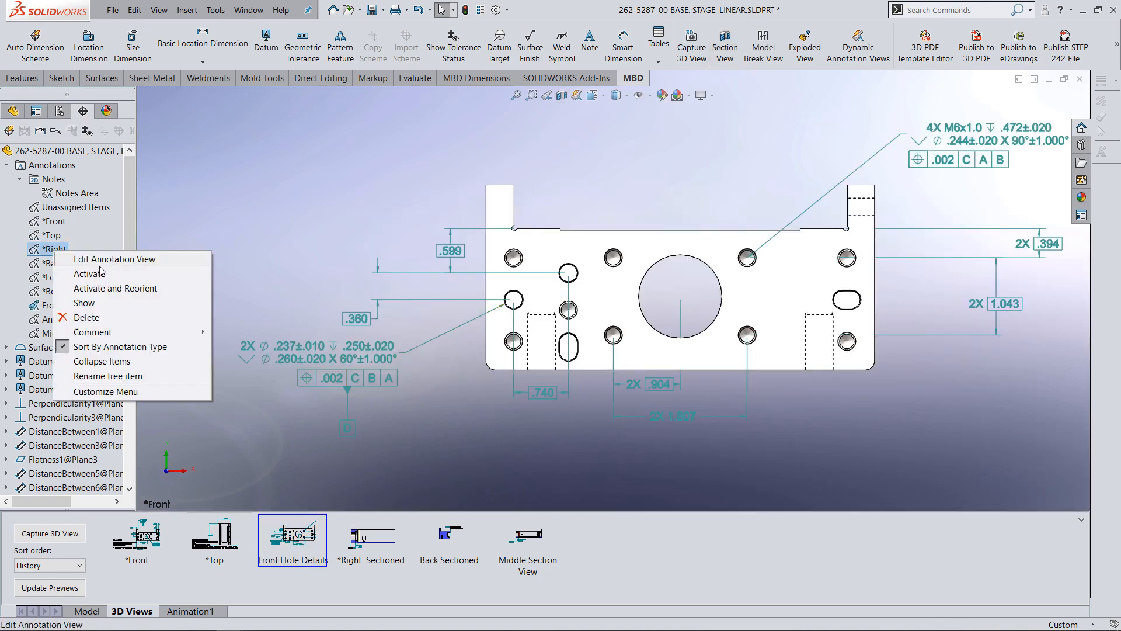
click(111, 288)
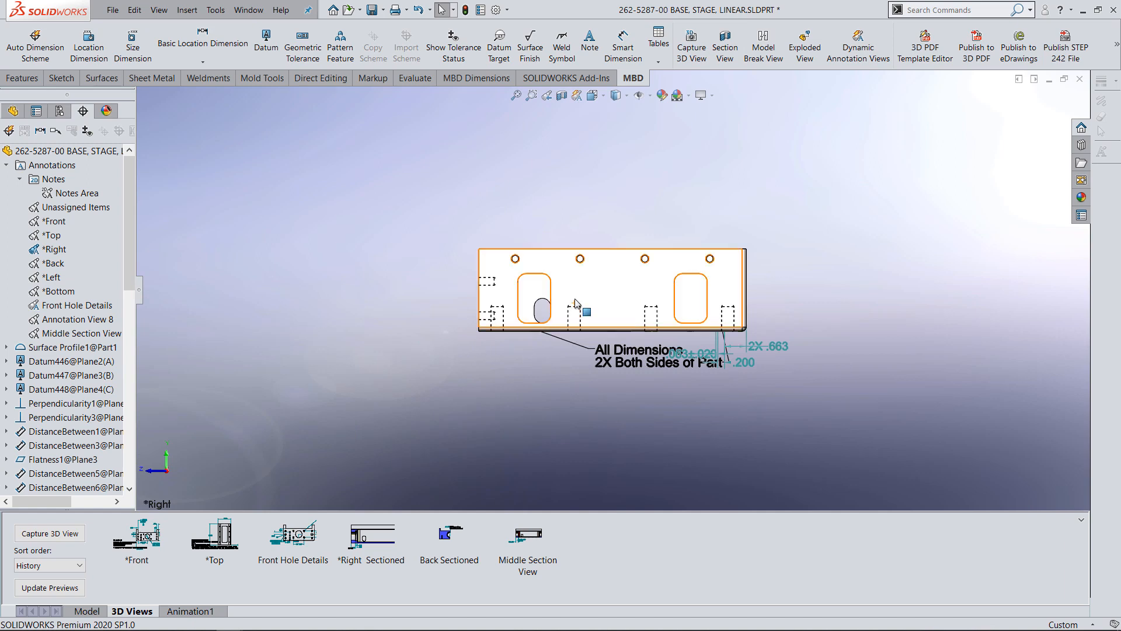
middle_drag(560, 310, 506, 251)
scroll(506, 255, down, 1)
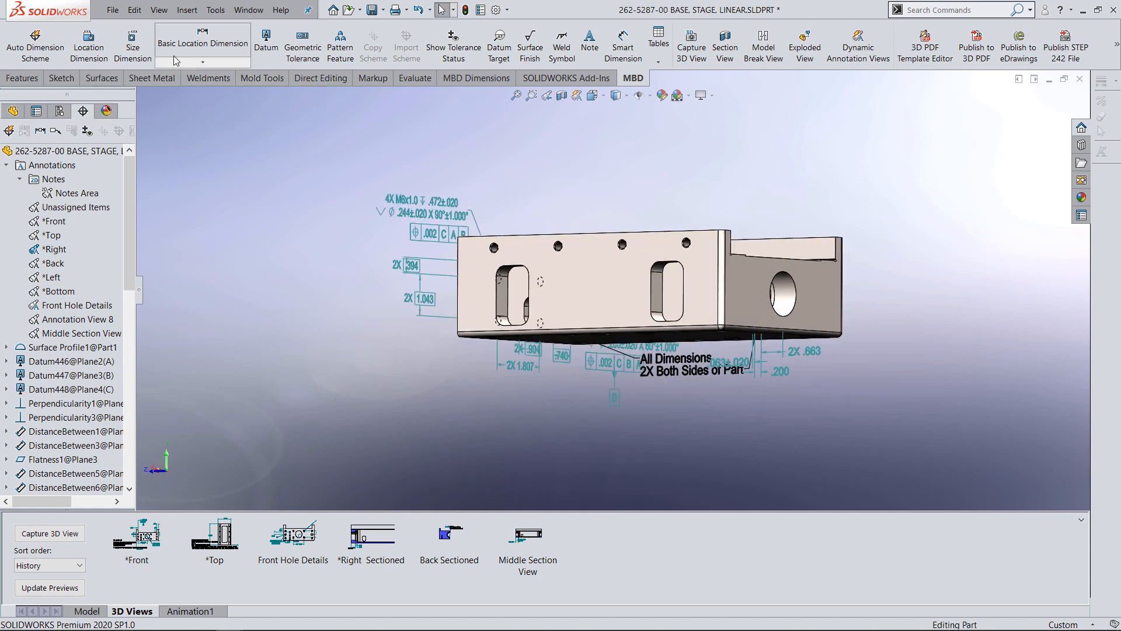
click(134, 51)
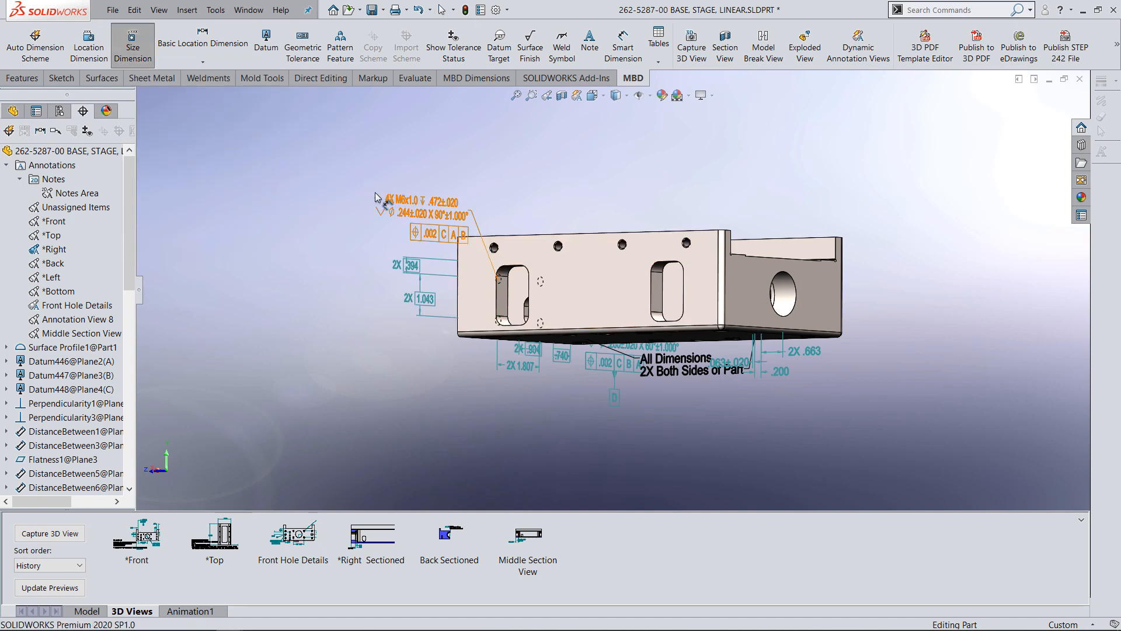
click(491, 238)
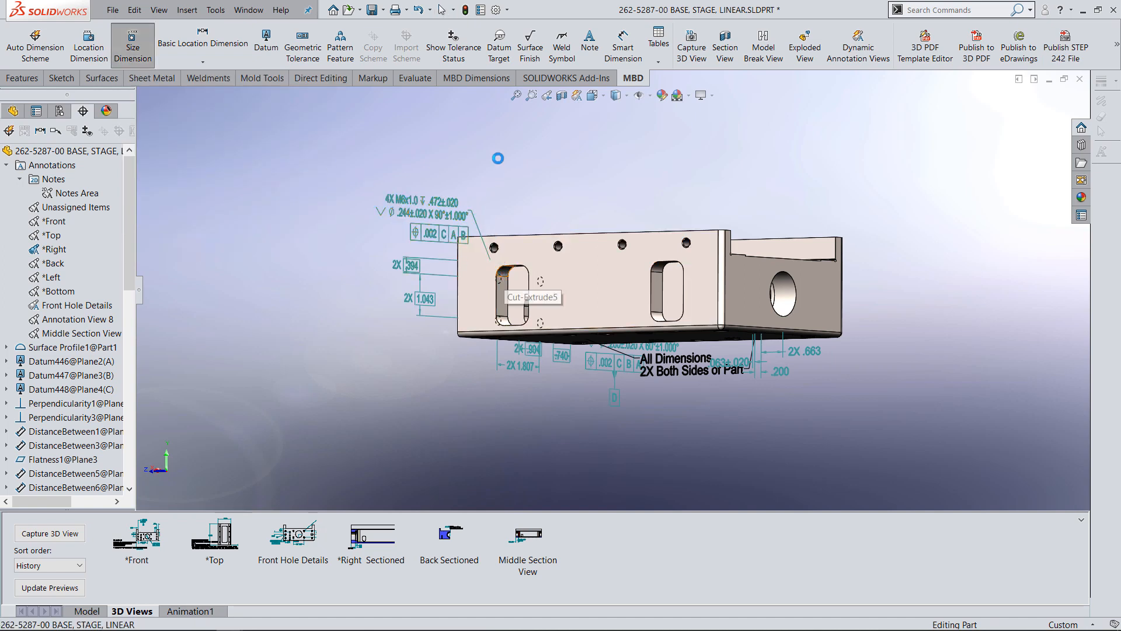
click(463, 157)
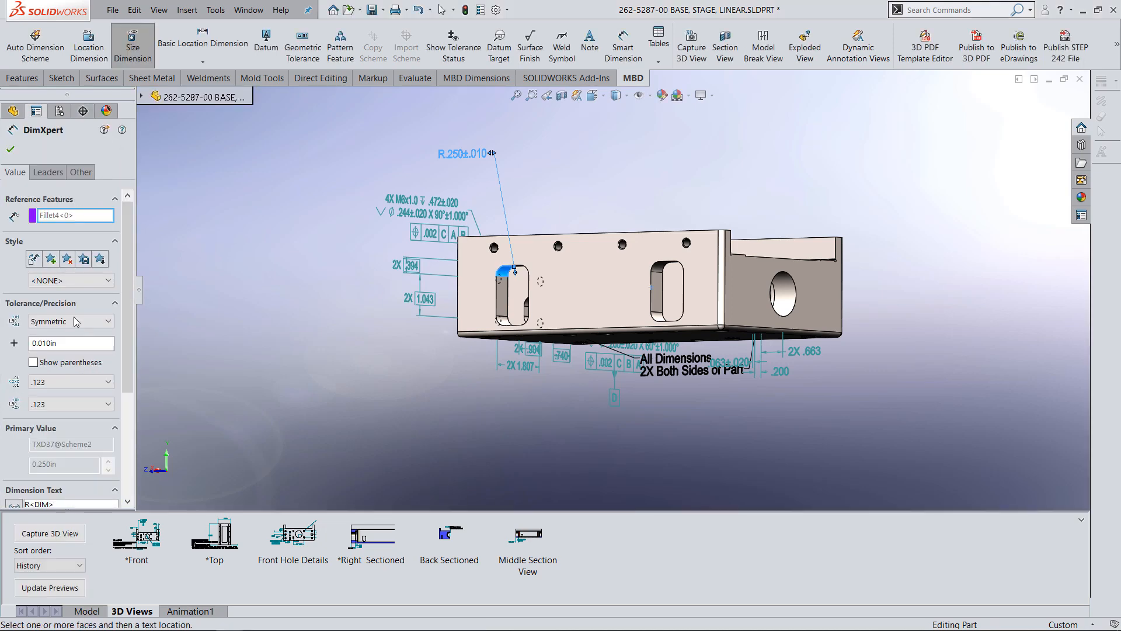
click(10, 150)
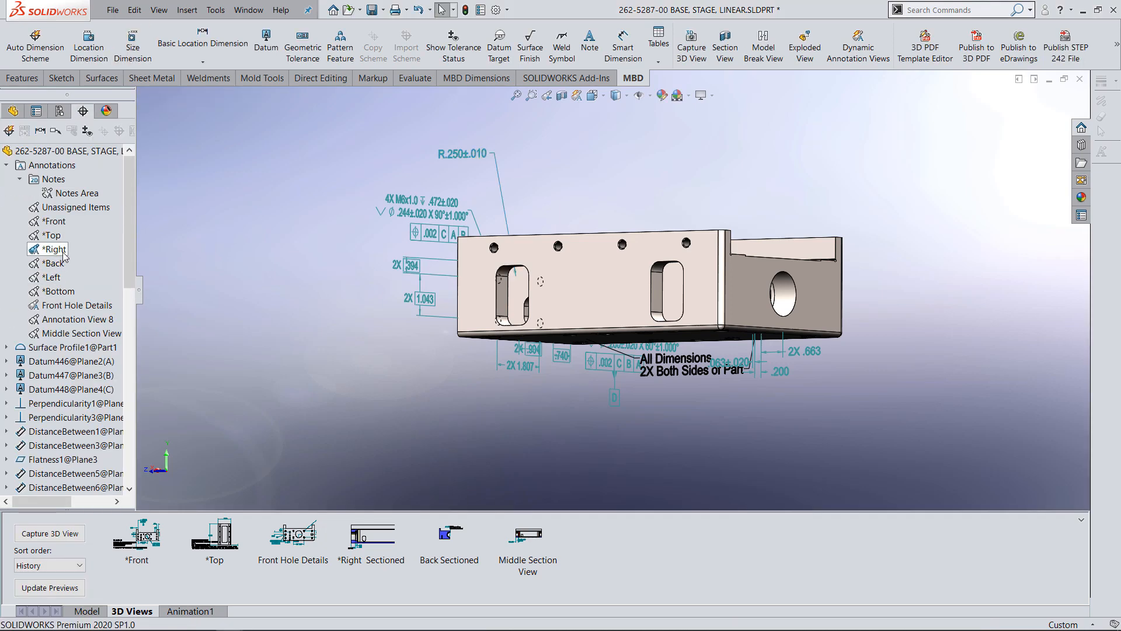
Reorient to the *Right annotation view and reassign its 2X .663 dimension to the Middle Section View annotation view.
right_click(63, 252)
click(100, 277)
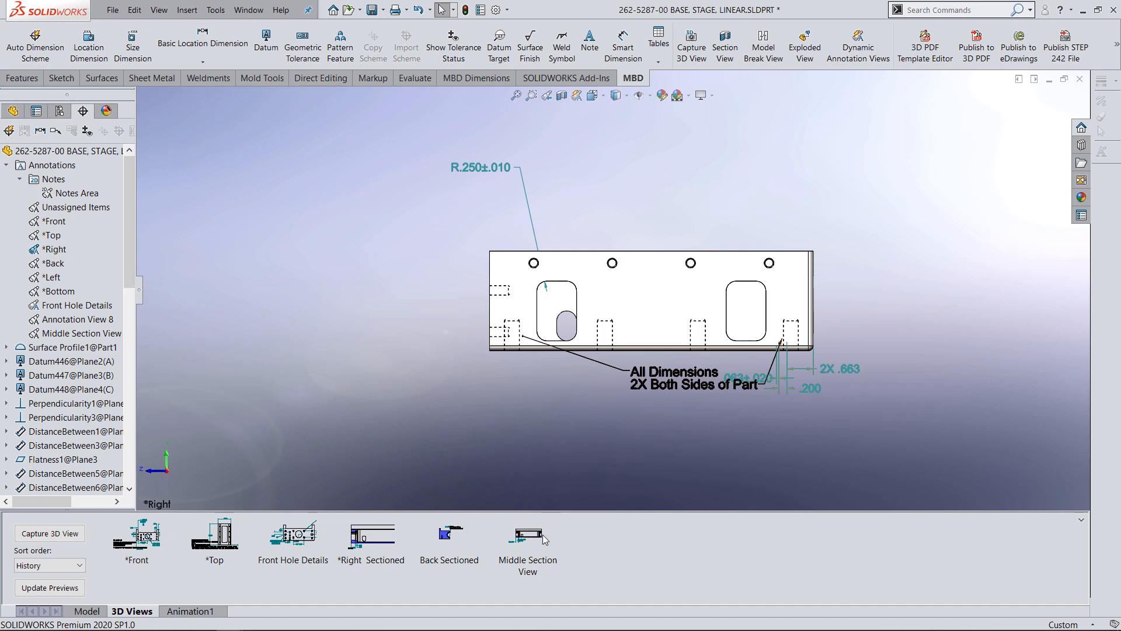
click(813, 361)
right_click(813, 361)
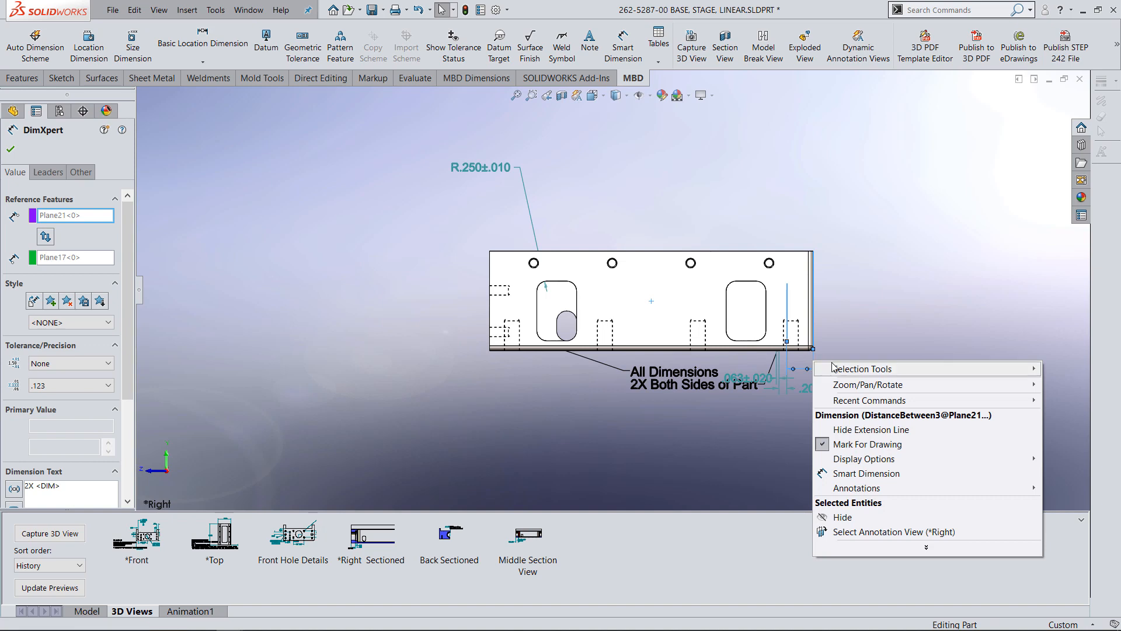
click(959, 533)
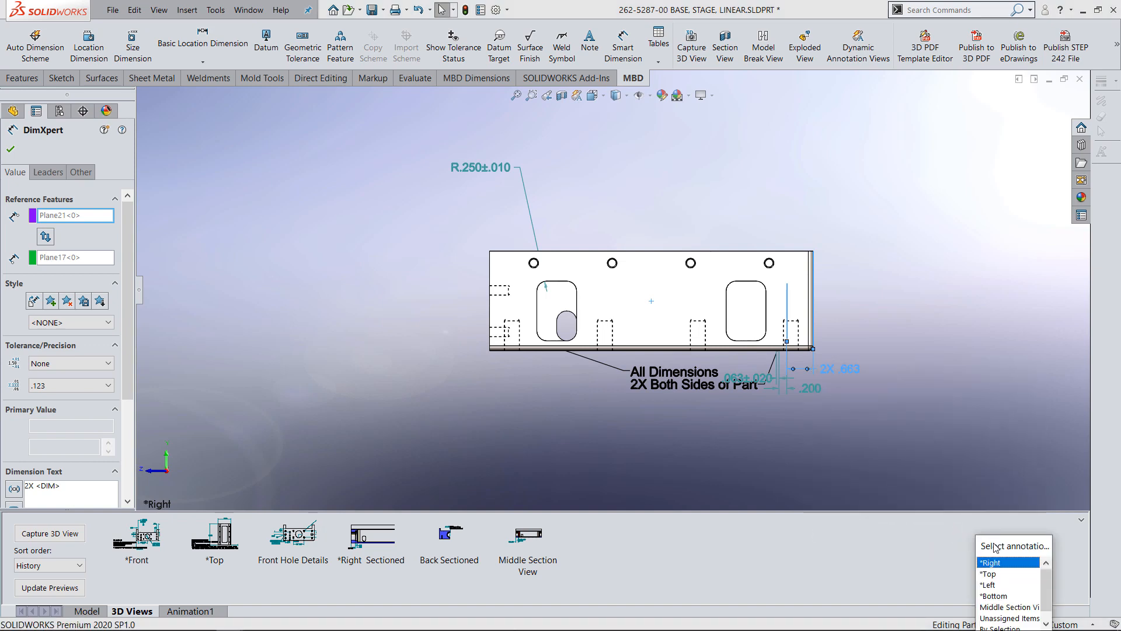
drag(996, 547, 970, 245)
click(994, 309)
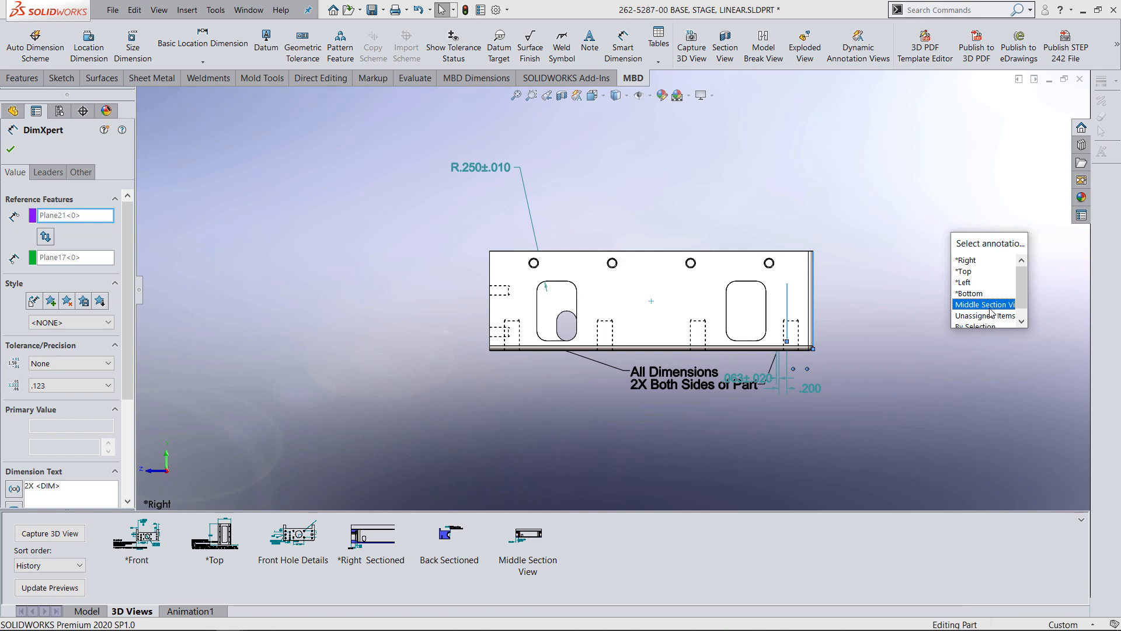
click(989, 309)
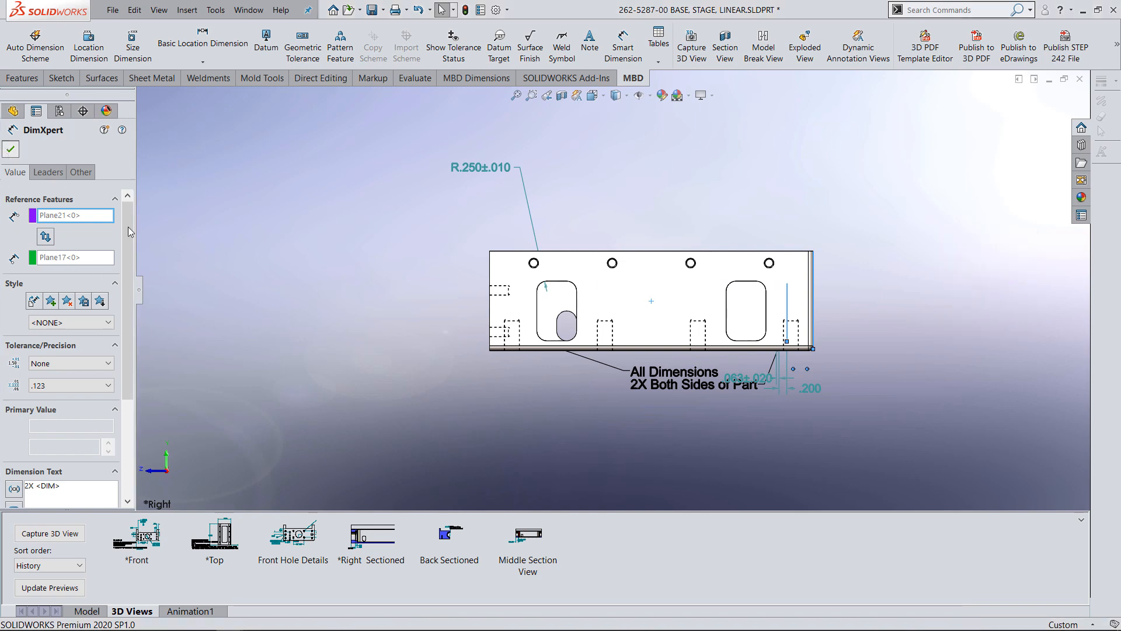
click(10, 149)
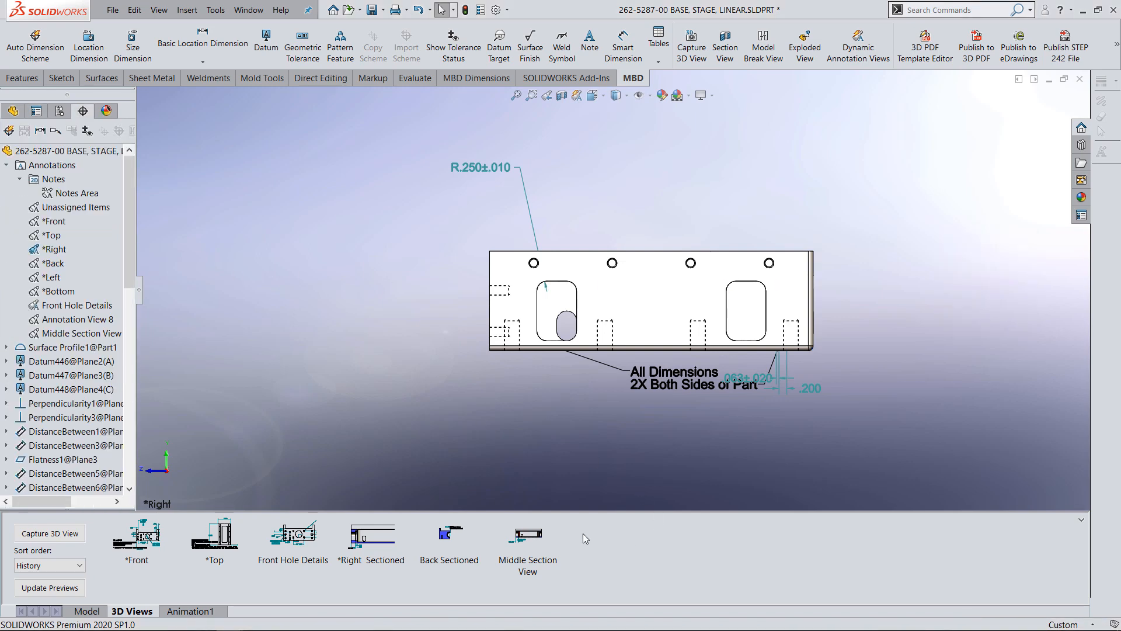
Reassign the .200 and .063±.020 dimensions to the Middle Section View annotation view.
double_click(541, 533)
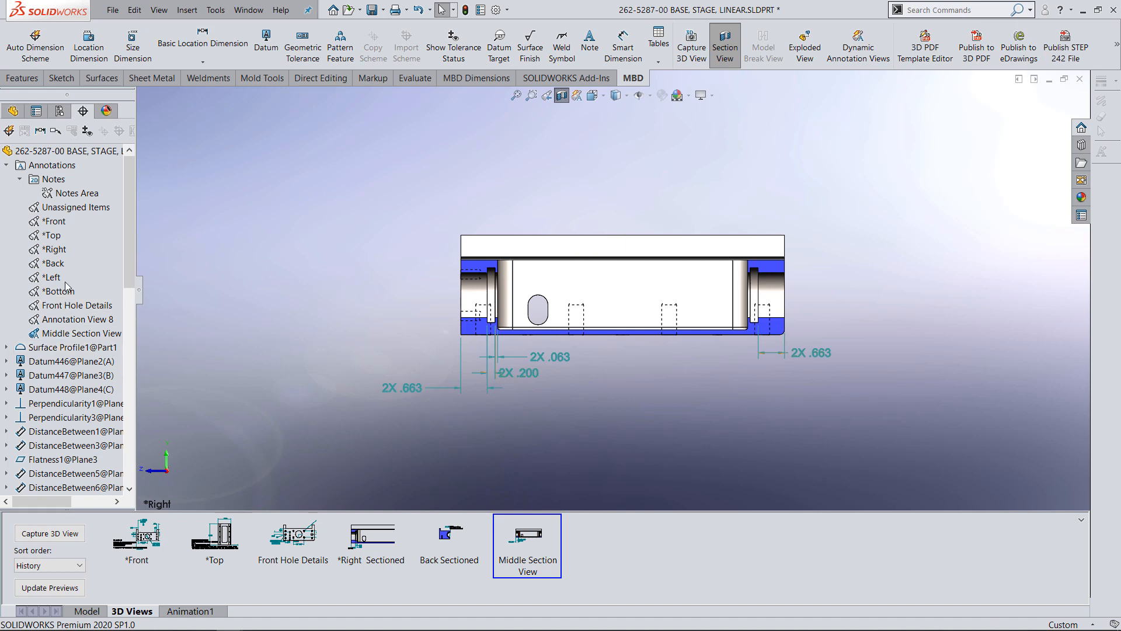
right_click(105, 334)
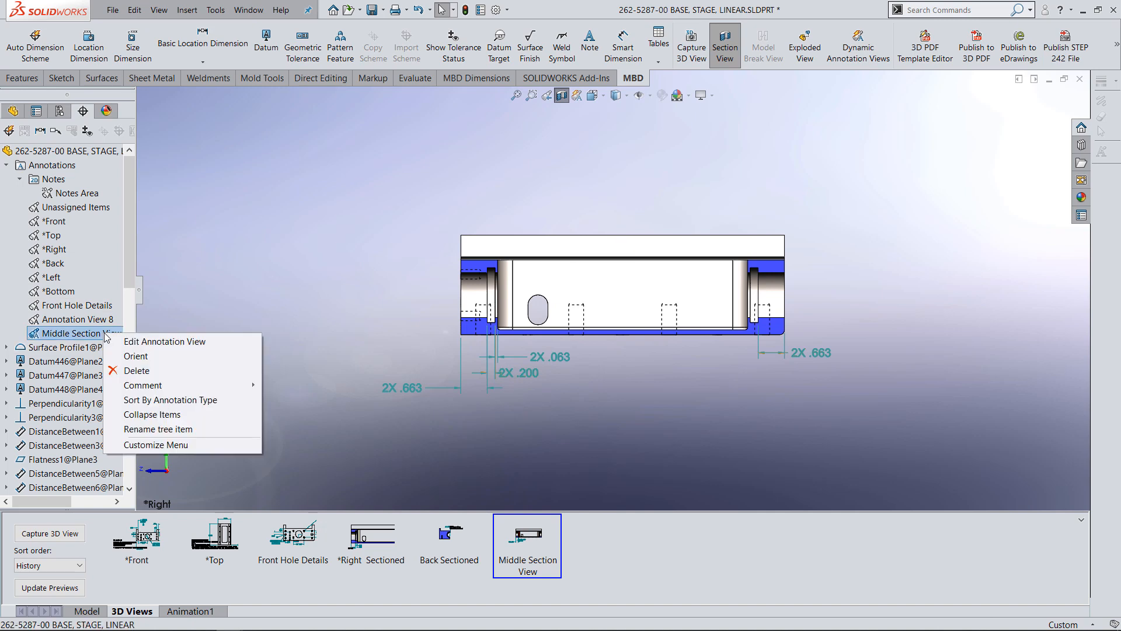
click(166, 341)
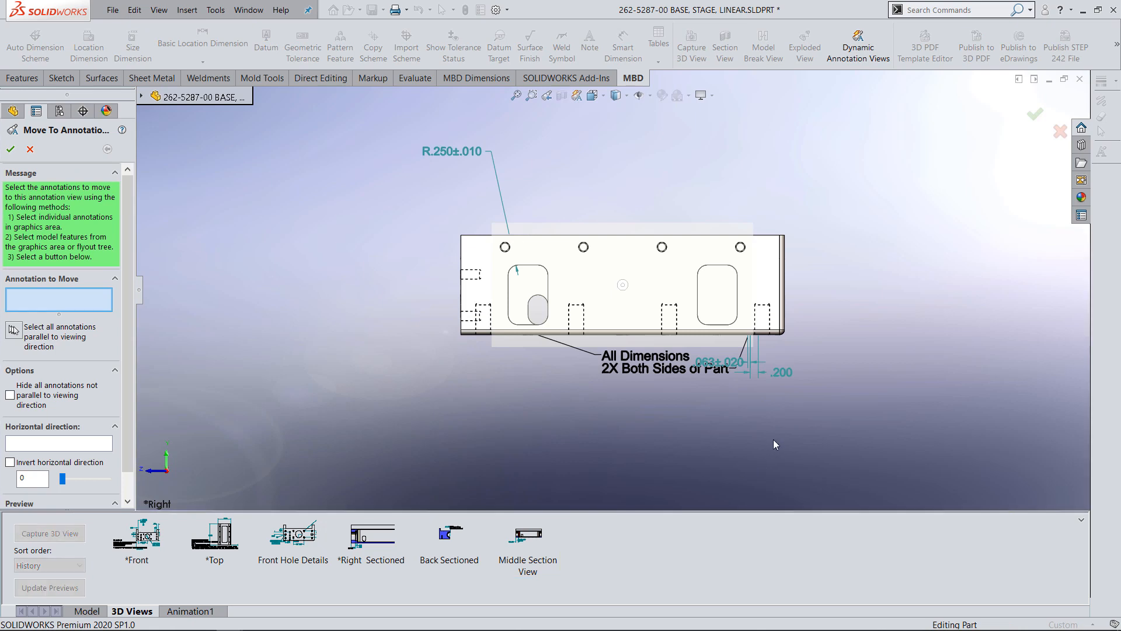
click(787, 375)
click(729, 367)
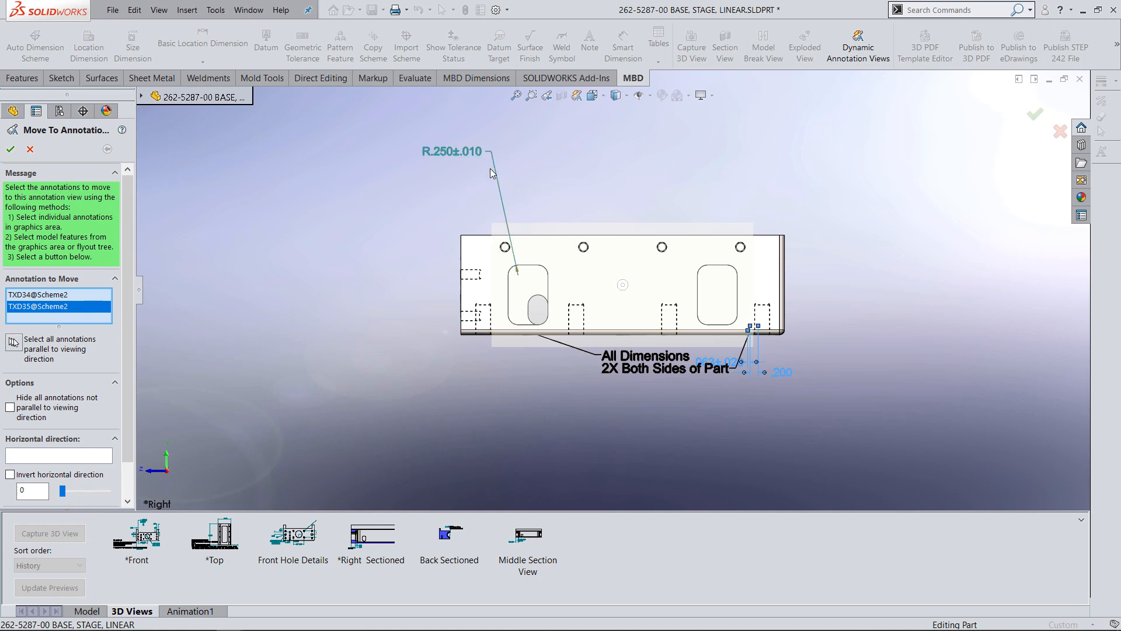
click(11, 150)
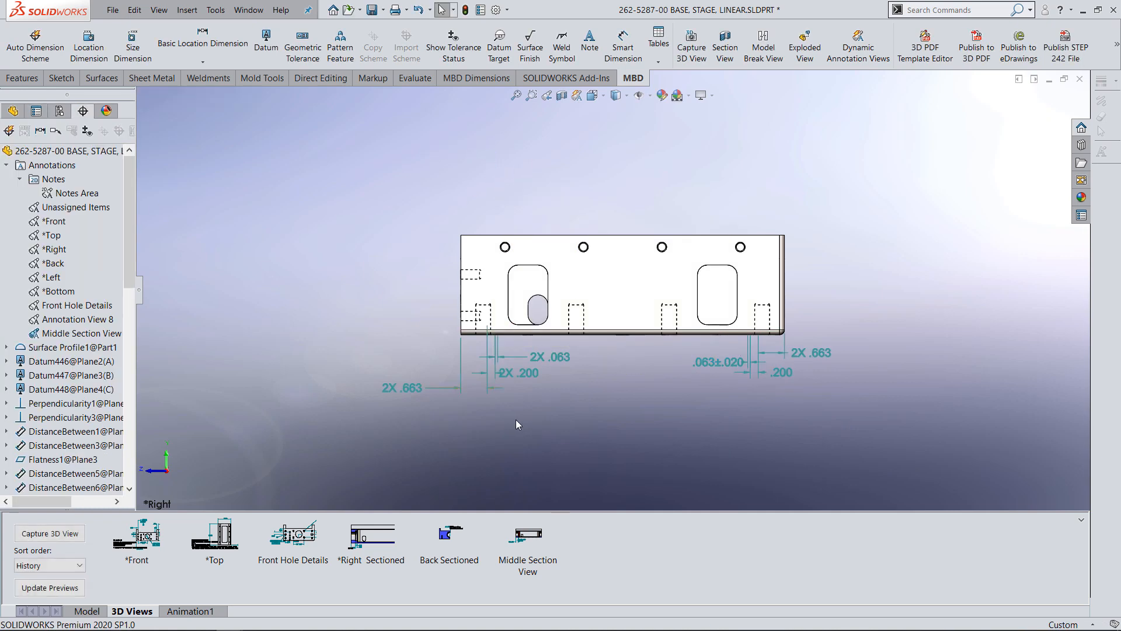
Show the Middle Section View 3D view and examine the groove dimensions at both ends of the sectioned part.
click(532, 531)
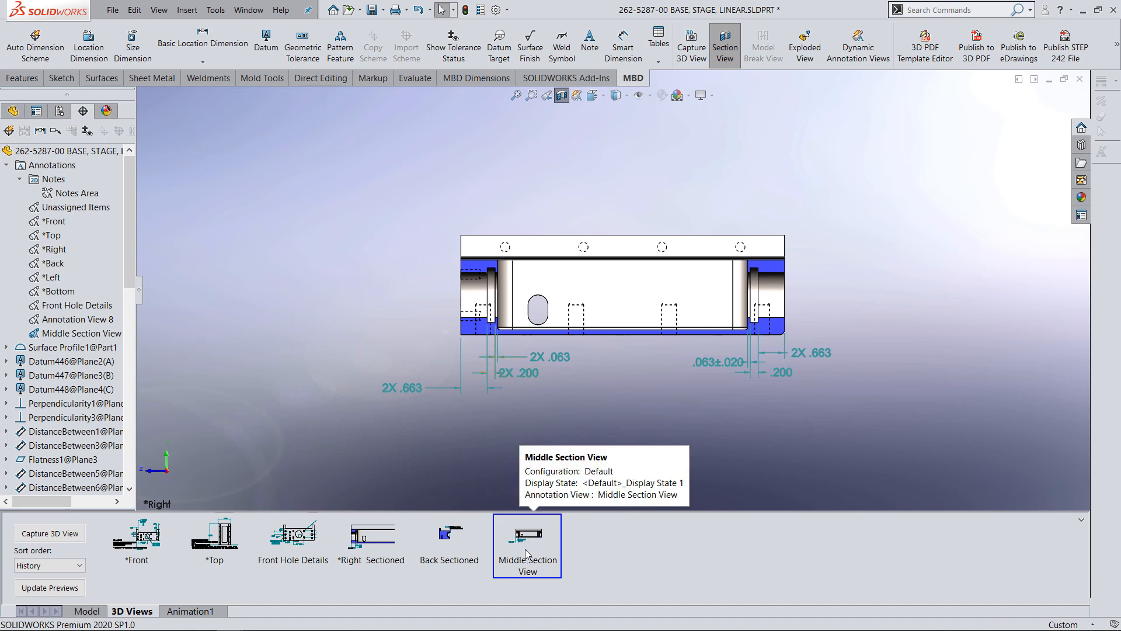
scroll(586, 344, down, 2)
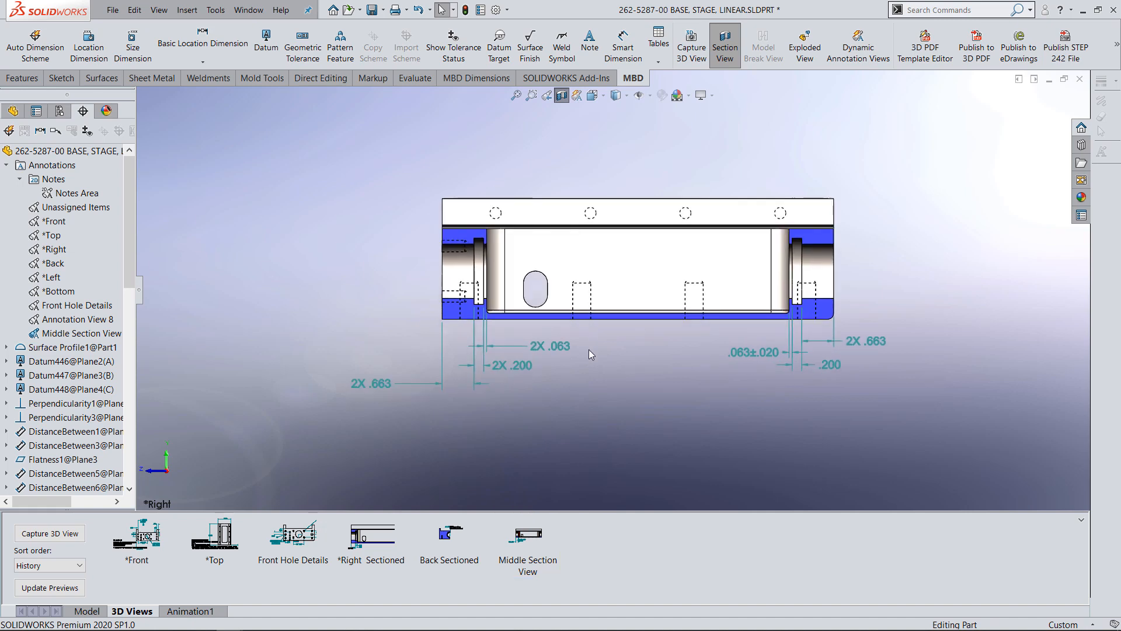
scroll(590, 349, down, 3)
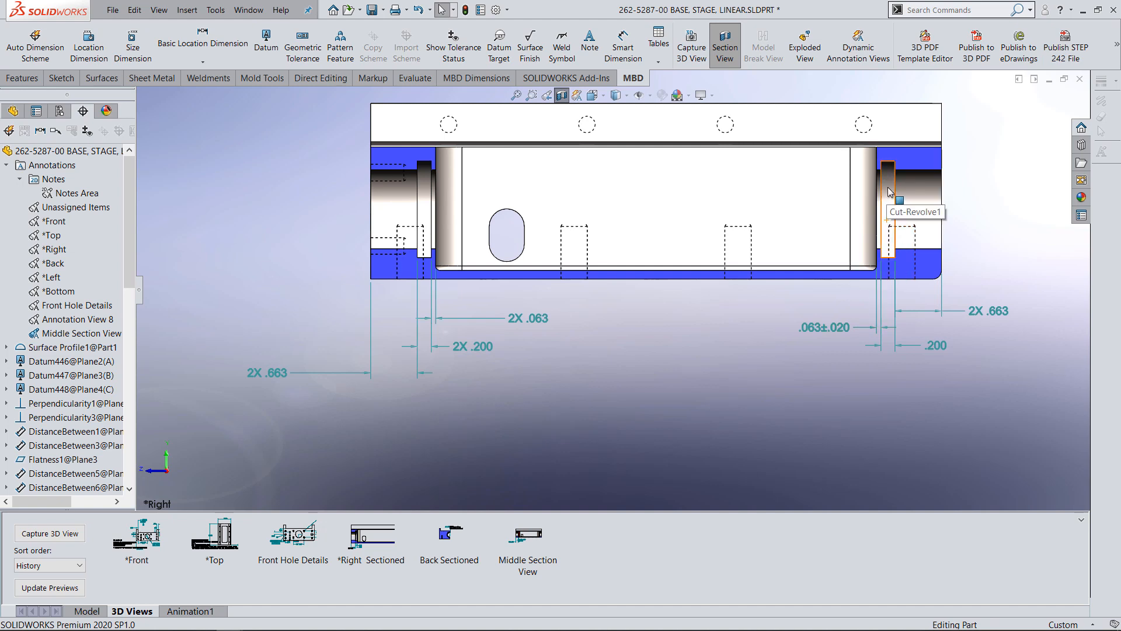
click(89, 44)
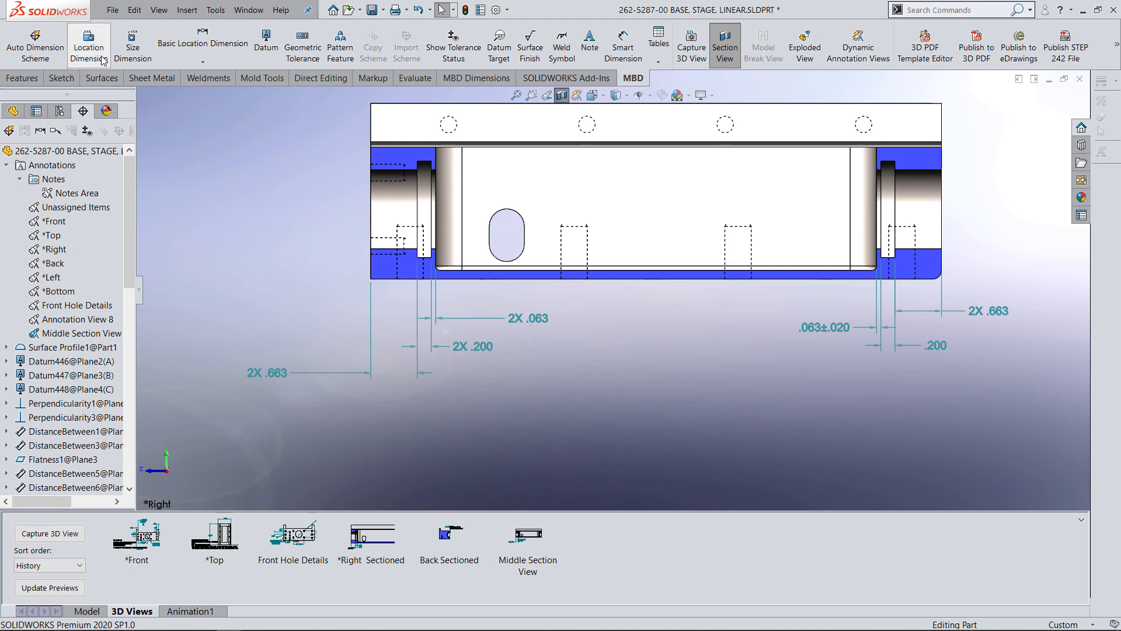
key(Escape)
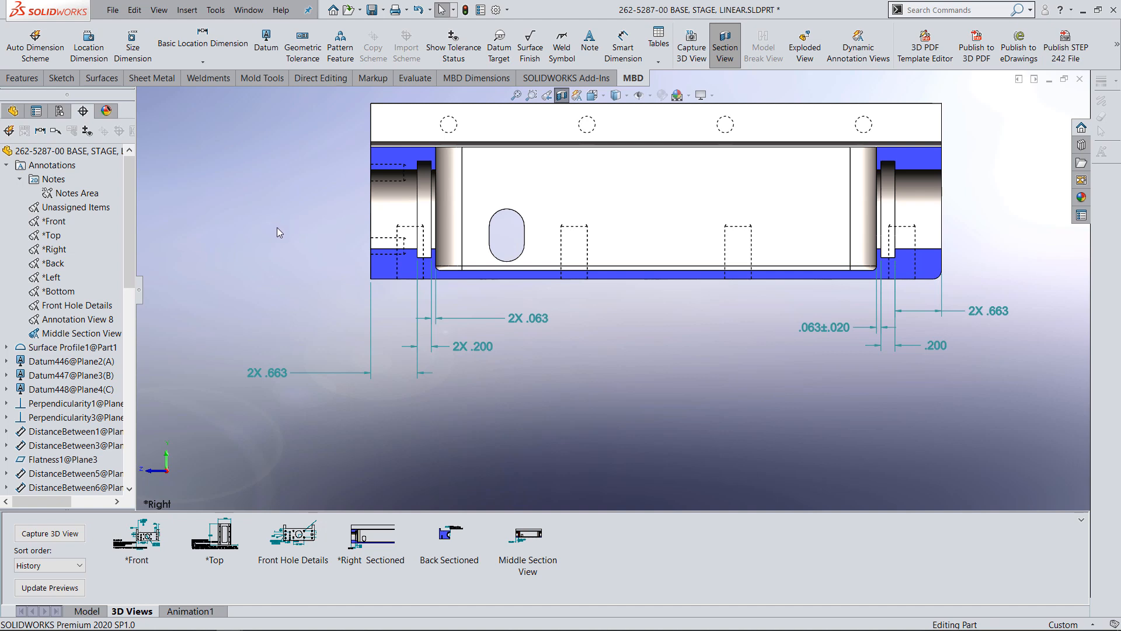
Show the Back Sectioned 3D view and start a Smart Dimension on the sectioned part.
double_click(448, 537)
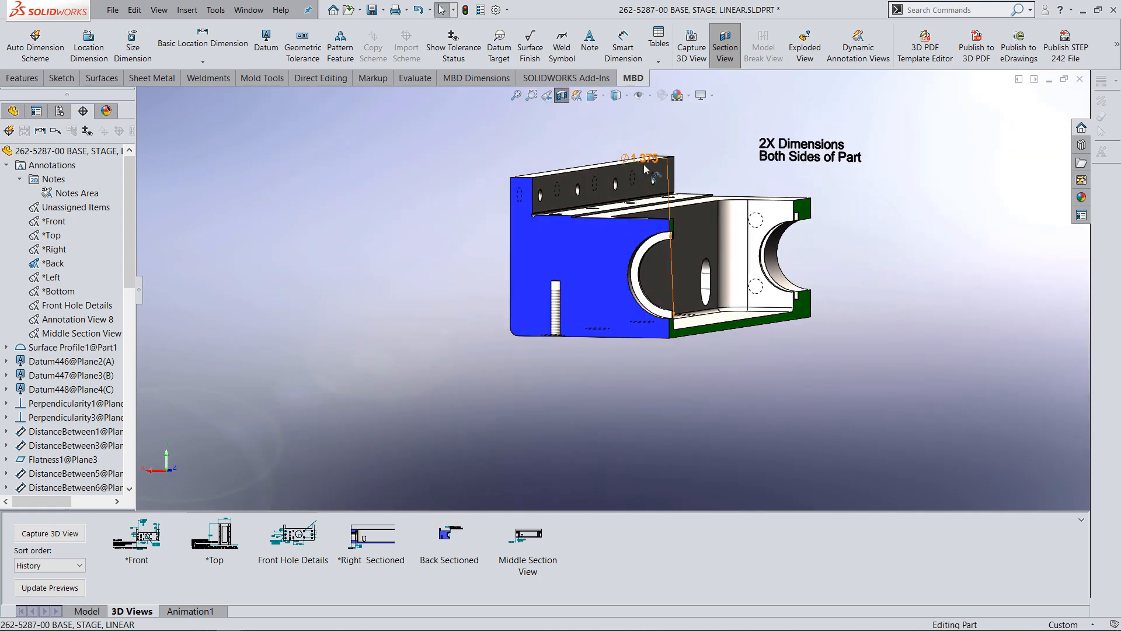
middle_drag(793, 330, 746, 318)
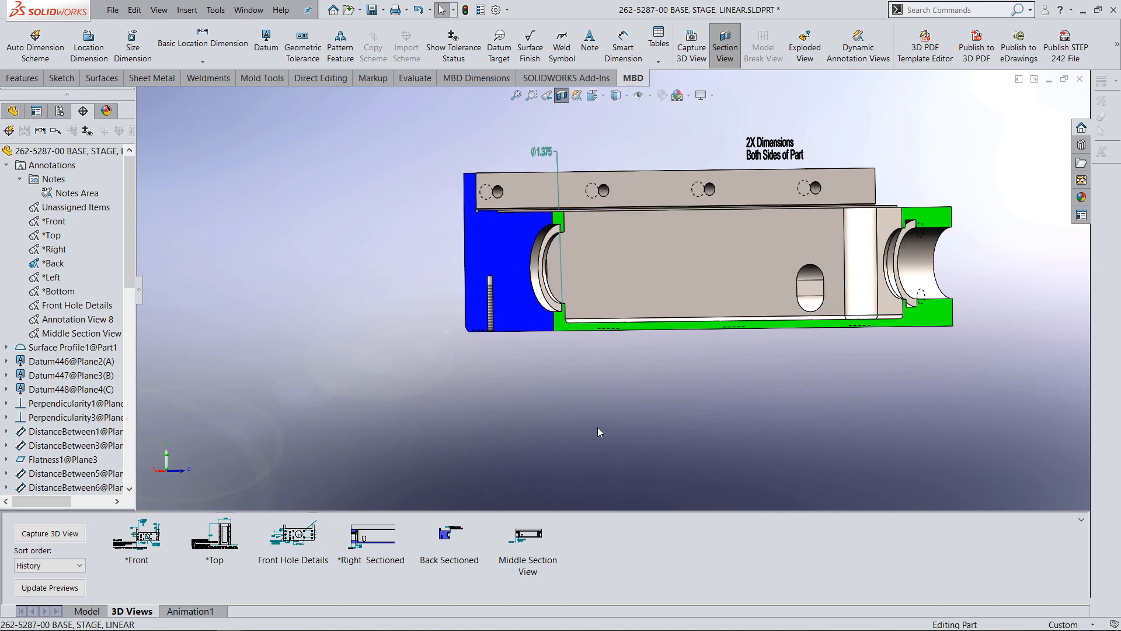
click(69, 76)
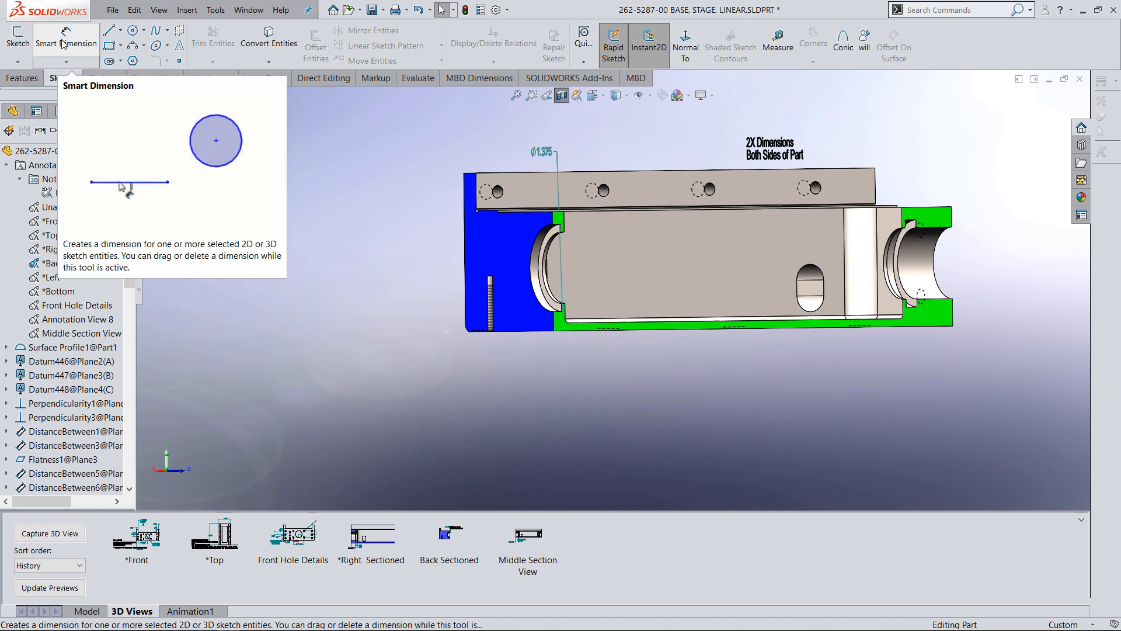
click(65, 45)
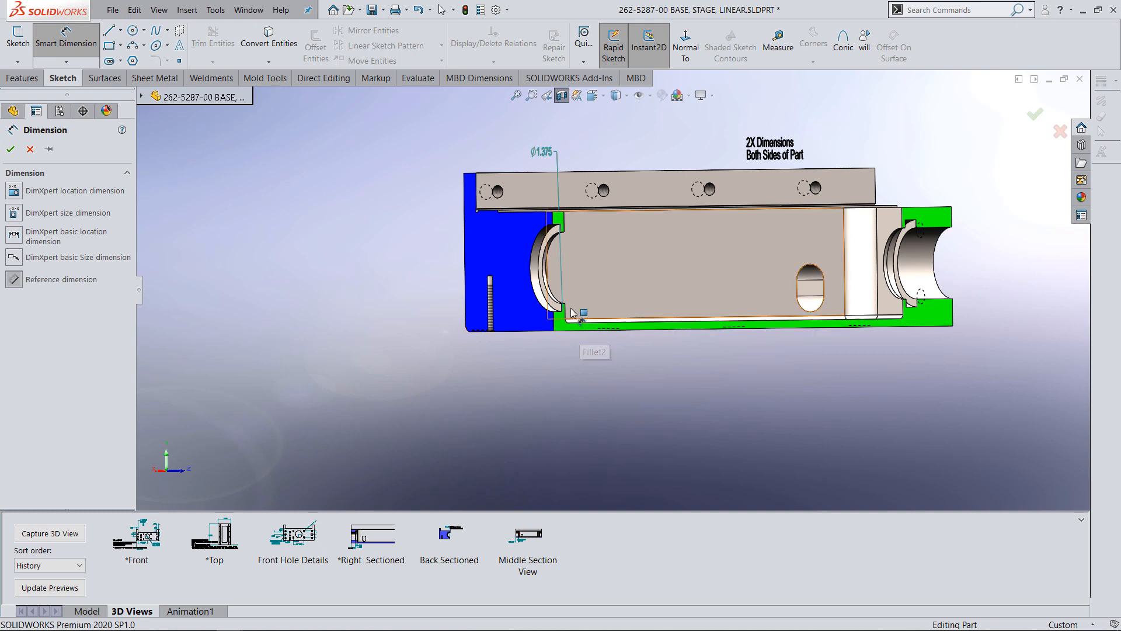
click(266, 280)
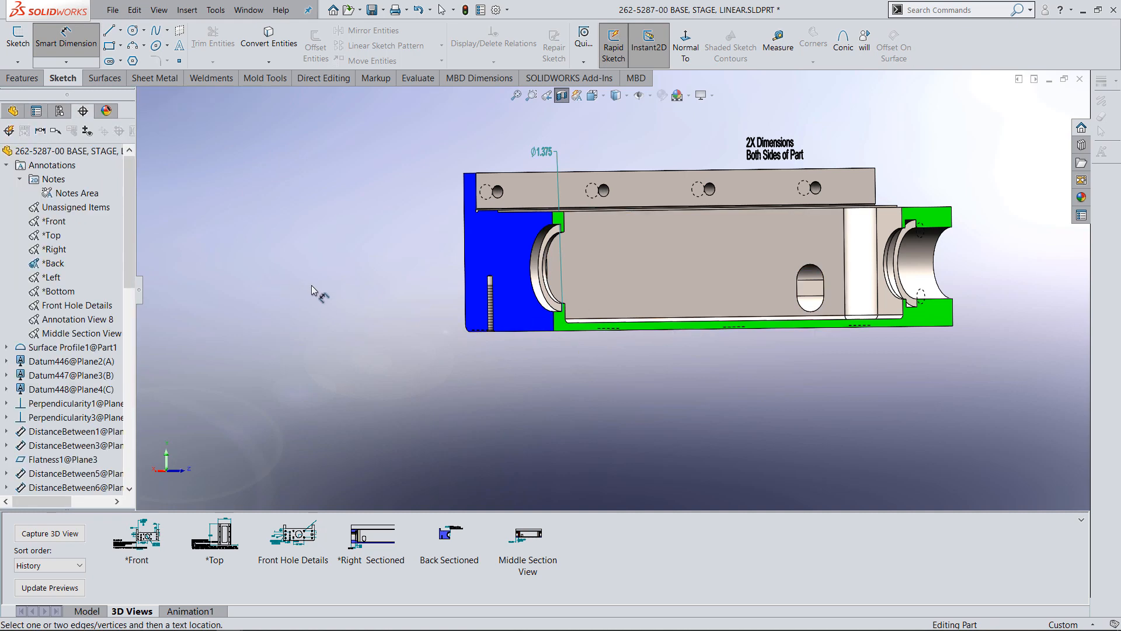